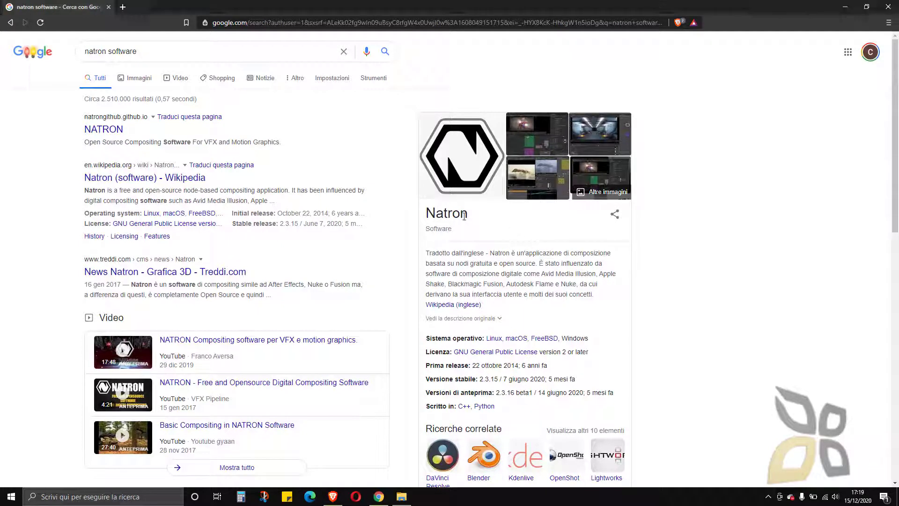
- Open the official Natron website from the 'natron software' Google results
{"action": "left_click_drag", "start_coordinate": [468, 214], "coordinate": [436, 216]}
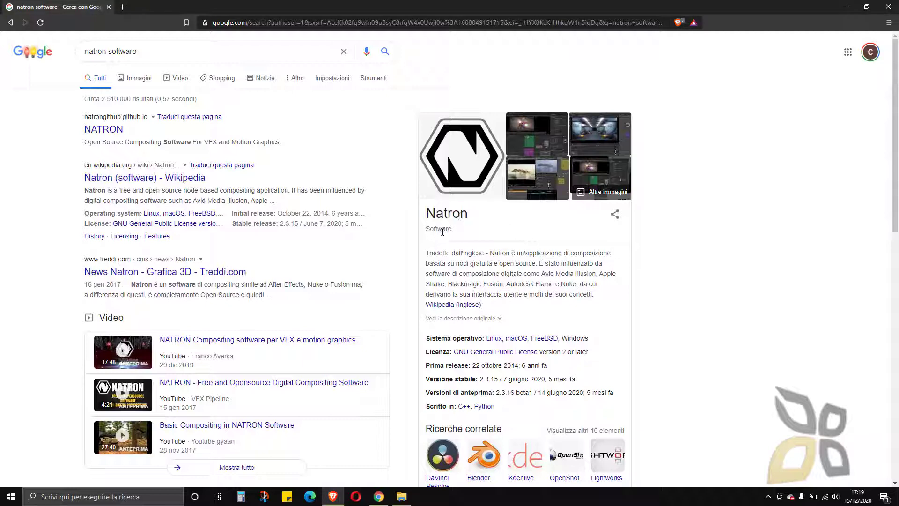
{"action": "double_click", "coordinate": [442, 230]}
{"action": "left_click", "coordinate": [503, 241]}
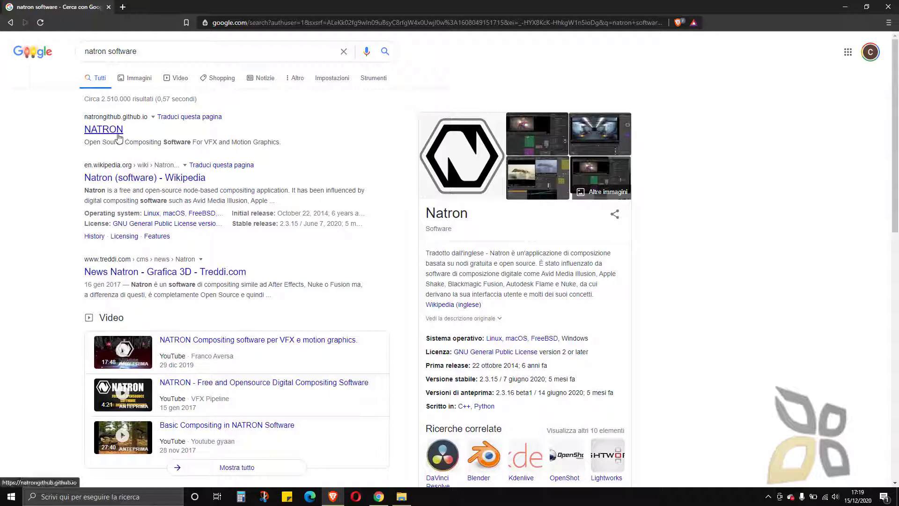
{"action": "triple_click", "coordinate": [112, 53]}
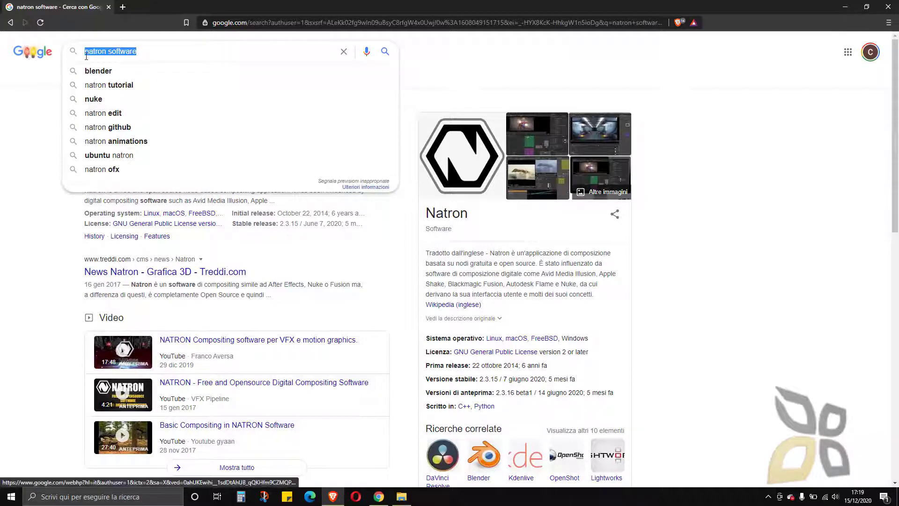
{"action": "left_click", "coordinate": [29, 114]}
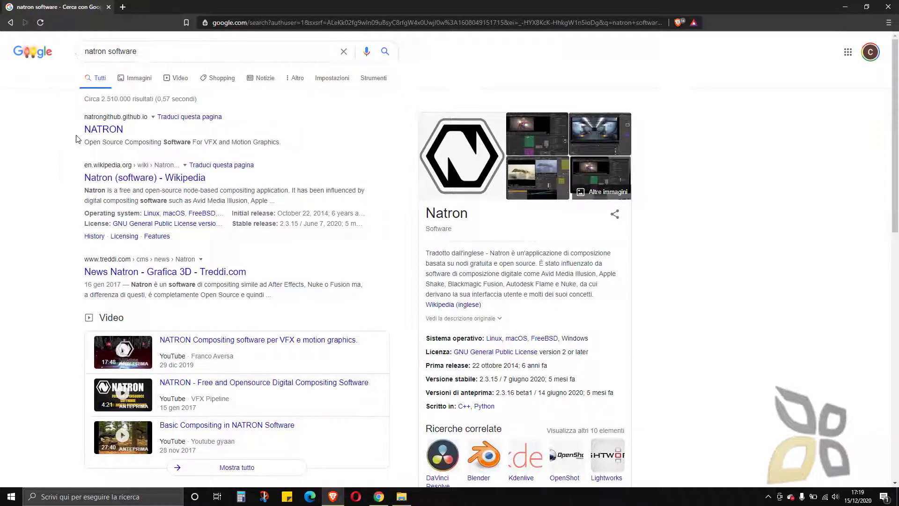
{"action": "left_click", "coordinate": [110, 137]}
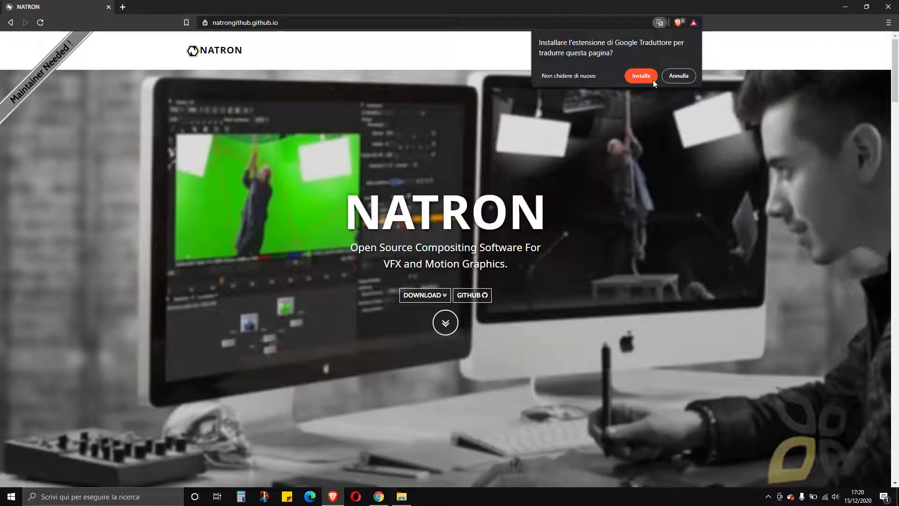
- Dismiss the translation offer and show the Windows downloads for Natron 2.3.15
{"action": "left_click", "coordinate": [681, 76]}
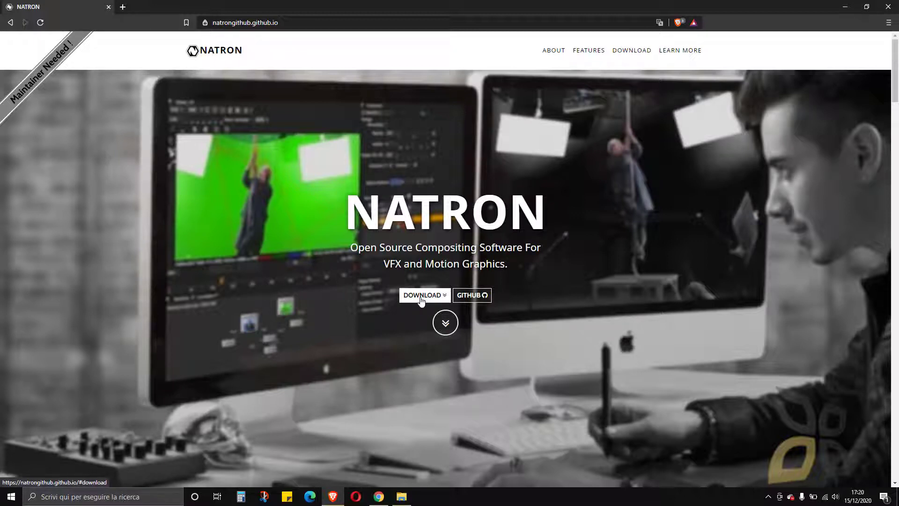
{"action": "left_click", "coordinate": [634, 54]}
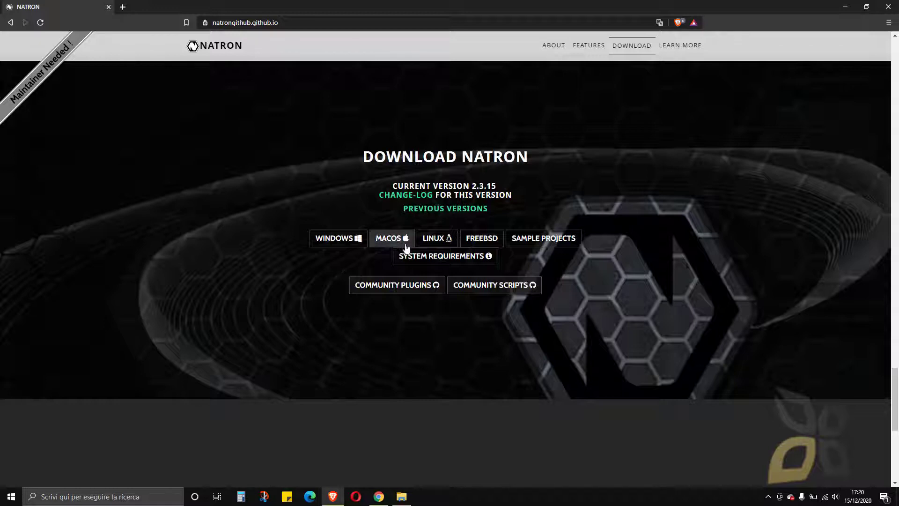
{"action": "left_click", "coordinate": [358, 239]}
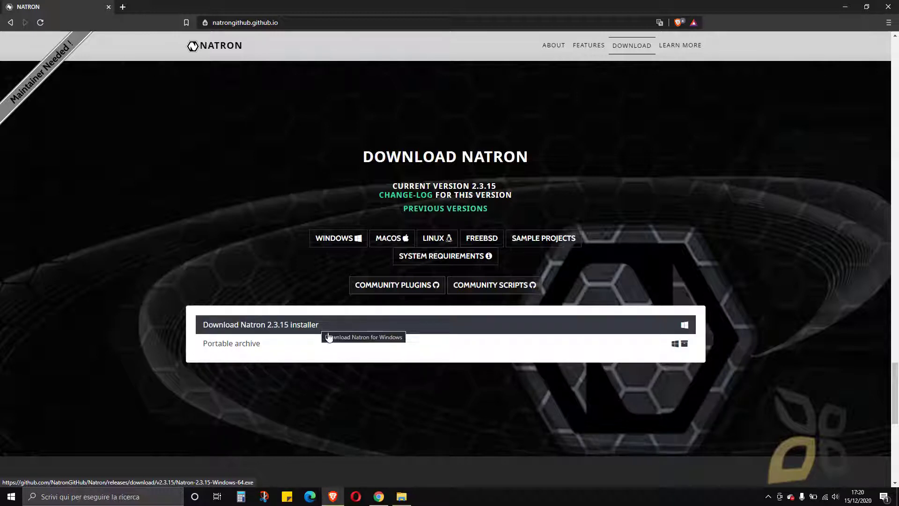
{"action": "left_click", "coordinate": [242, 348]}
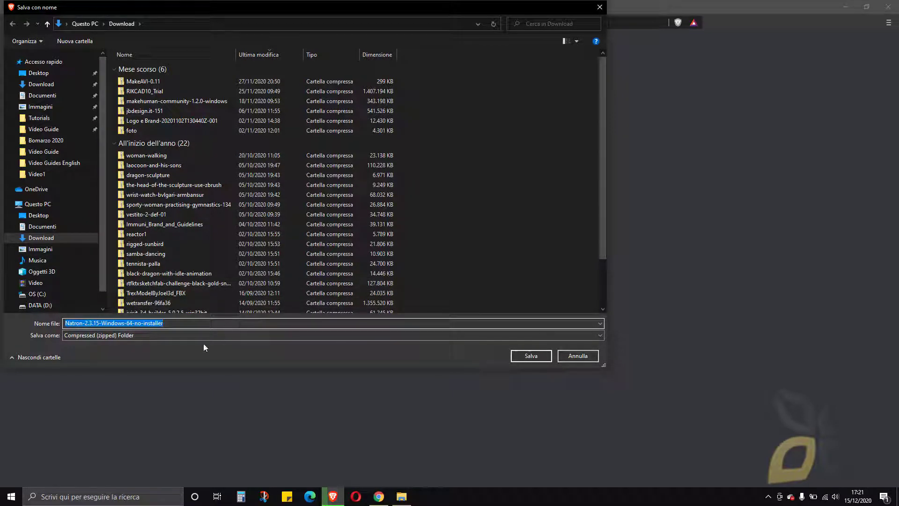
{"action": "left_click", "coordinate": [574, 357]}
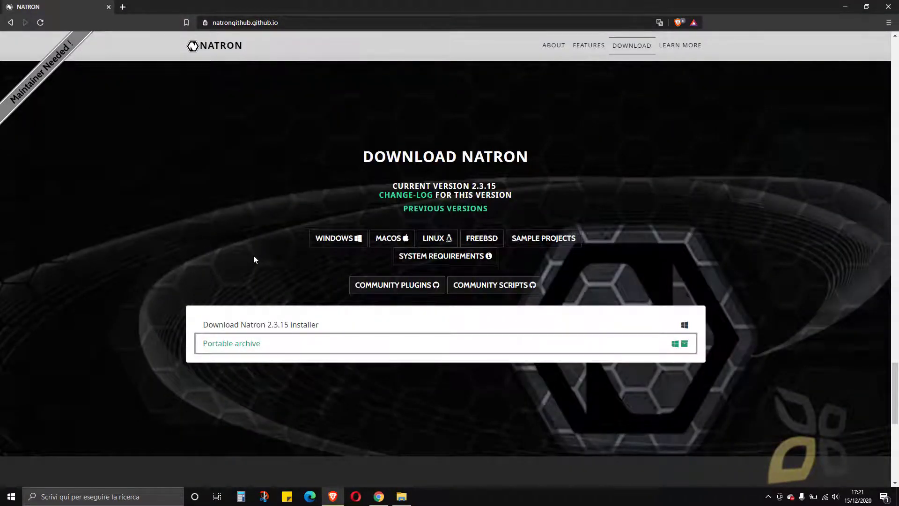
- Choose the portable archive download again, then scroll up to the Natron Trailer video
{"action": "scroll", "coordinate": [253, 259], "scroll_direction": "up", "scroll_amount": 5}
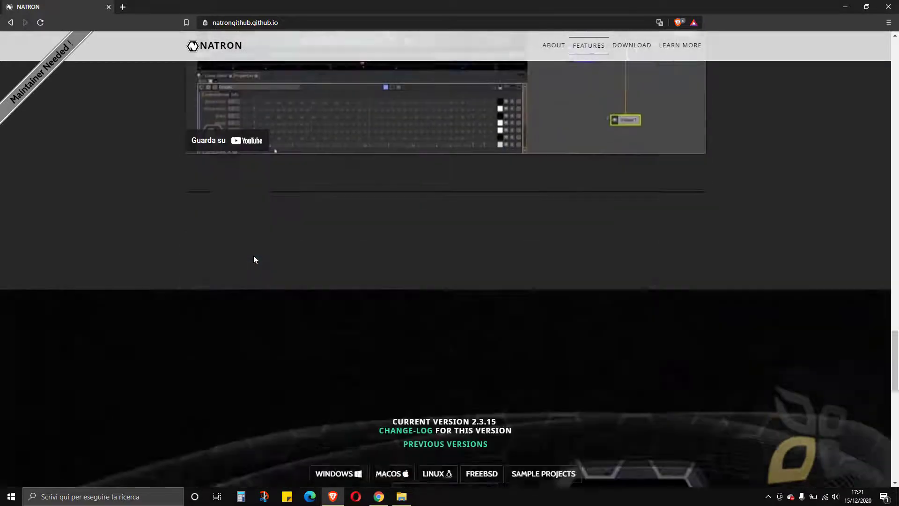
{"action": "scroll", "coordinate": [254, 259], "scroll_direction": "down", "scroll_amount": 5}
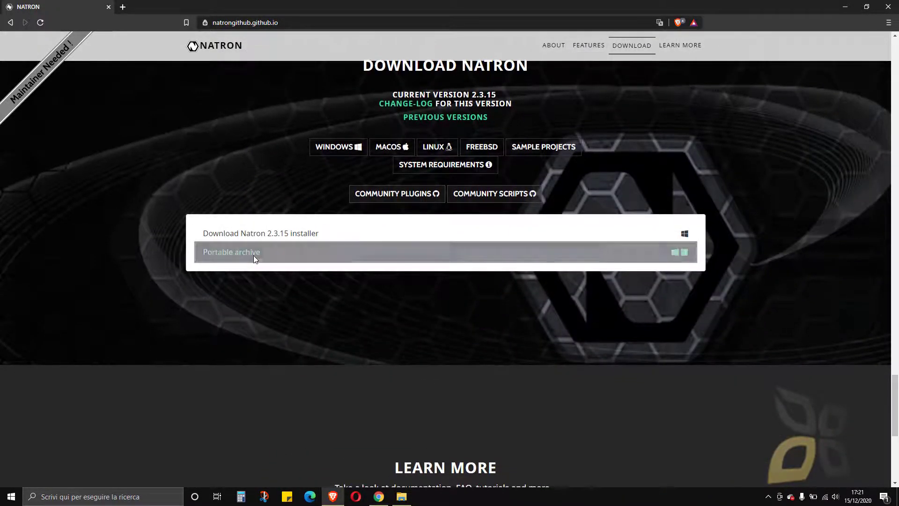
{"action": "left_click", "coordinate": [253, 259]}
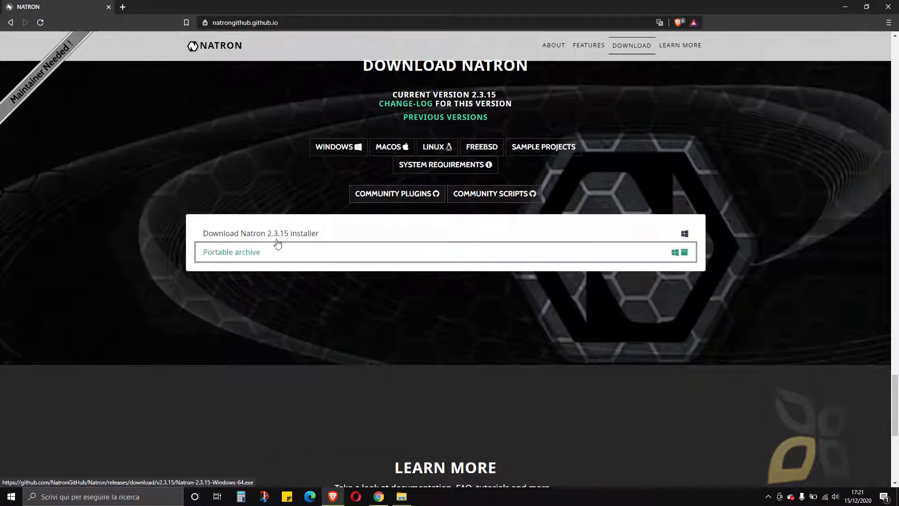
{"action": "scroll", "coordinate": [267, 162], "scroll_direction": "up", "scroll_amount": 3}
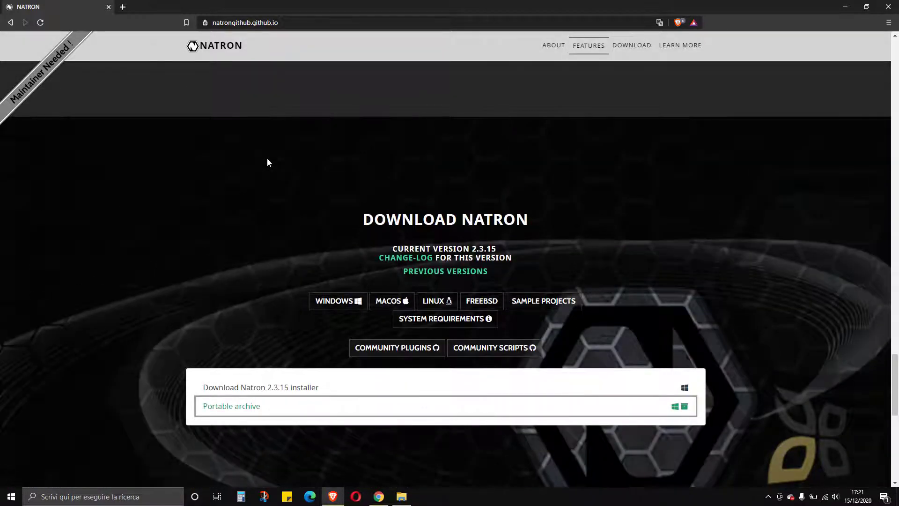
{"action": "scroll", "coordinate": [267, 163], "scroll_direction": "up", "scroll_amount": 6}
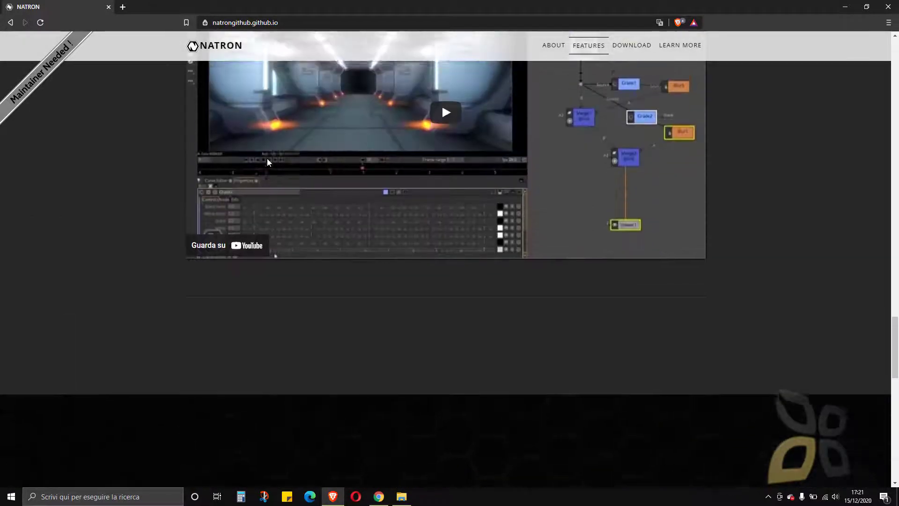
{"action": "scroll", "coordinate": [267, 162], "scroll_direction": "down", "scroll_amount": 10}
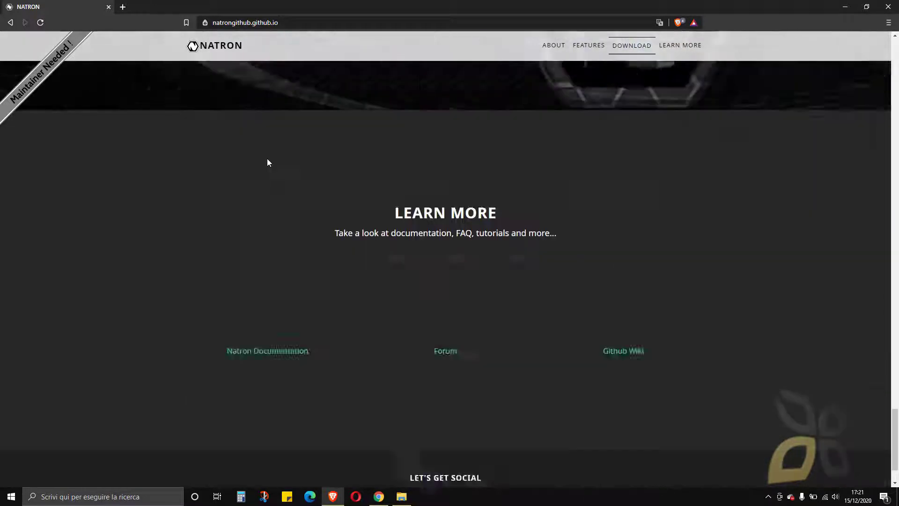
{"action": "scroll", "coordinate": [267, 162], "scroll_direction": "up", "scroll_amount": 10}
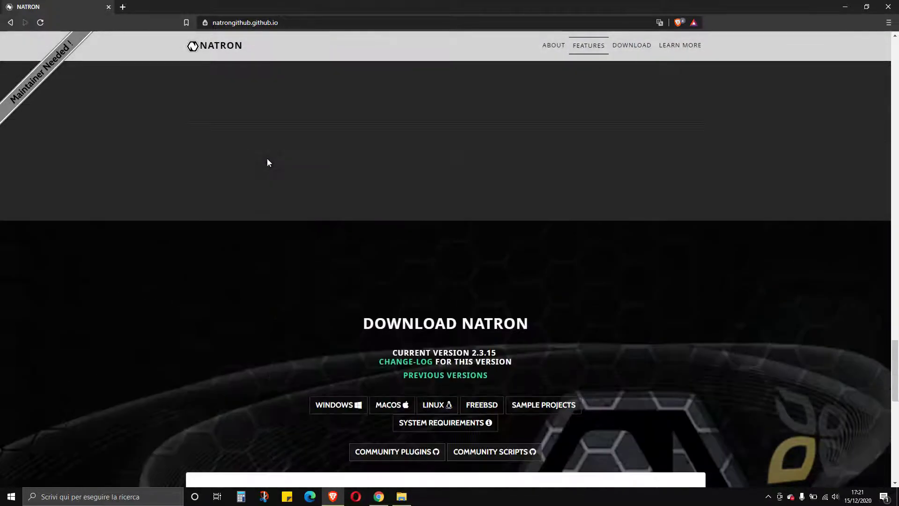
{"action": "scroll", "coordinate": [266, 162], "scroll_direction": "up", "scroll_amount": 7}
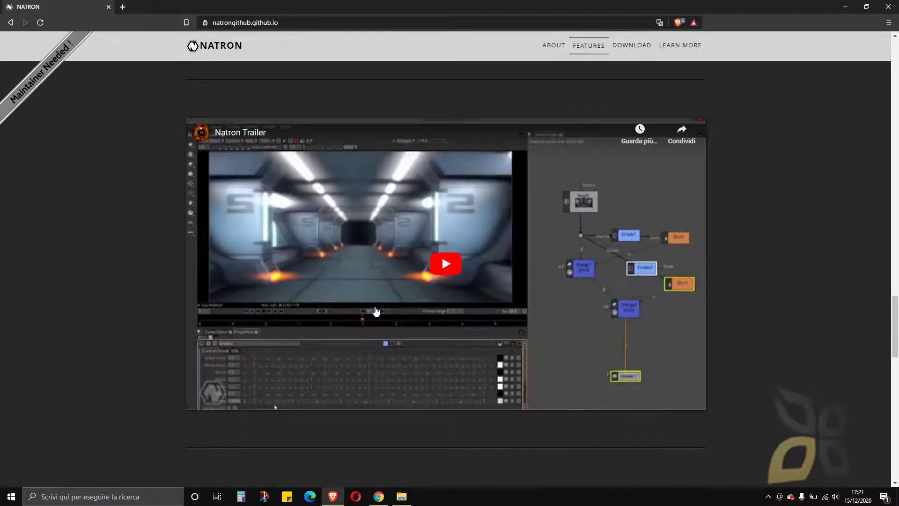
- Start playing the Natron Trailer with its sound muted
{"action": "left_click", "coordinate": [376, 311]}
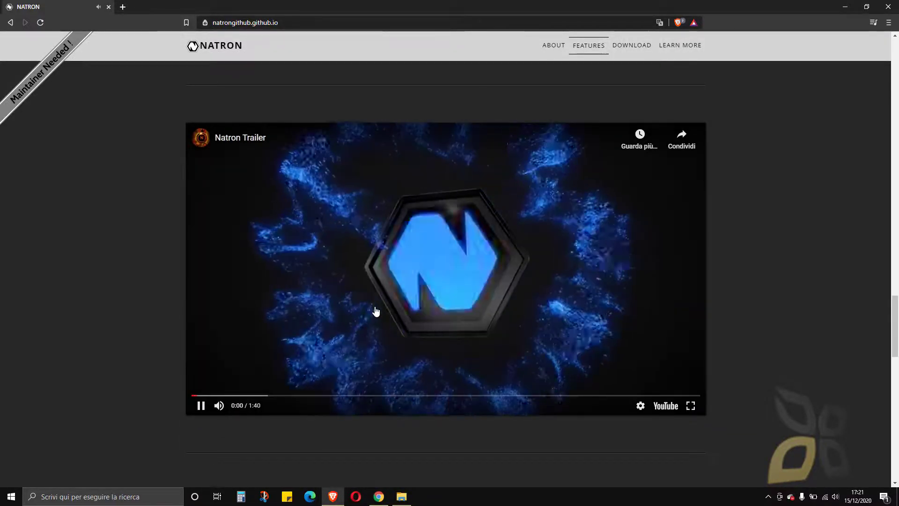
{"action": "mouse_move", "coordinate": [220, 406]}
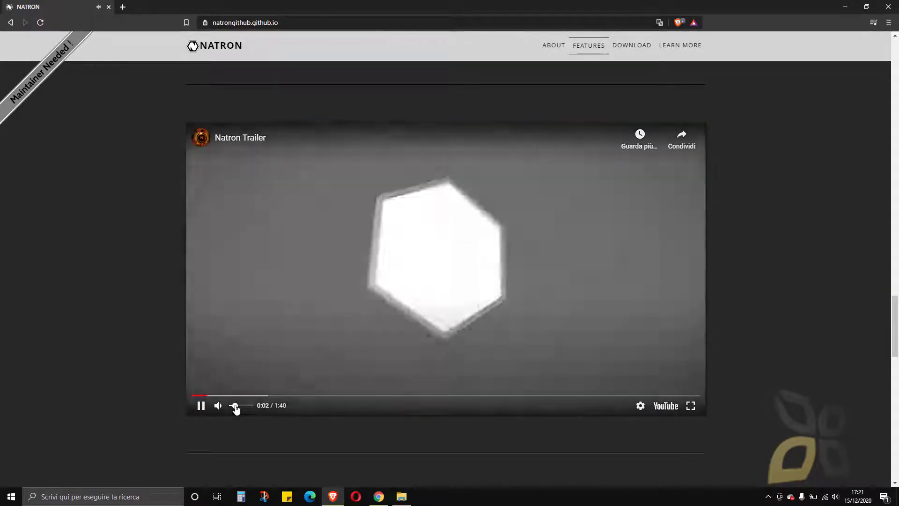
{"action": "left_click_drag", "start_coordinate": [236, 406], "coordinate": [227, 405]}
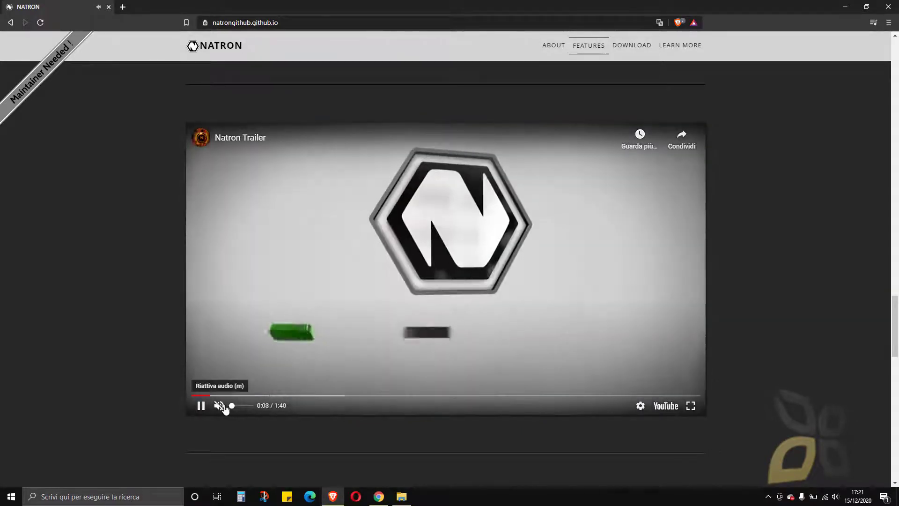
- Skip through the trailer to its closing logo and pause it at 1:38
{"action": "left_click", "coordinate": [294, 396]}
{"action": "left_click", "coordinate": [356, 398]}
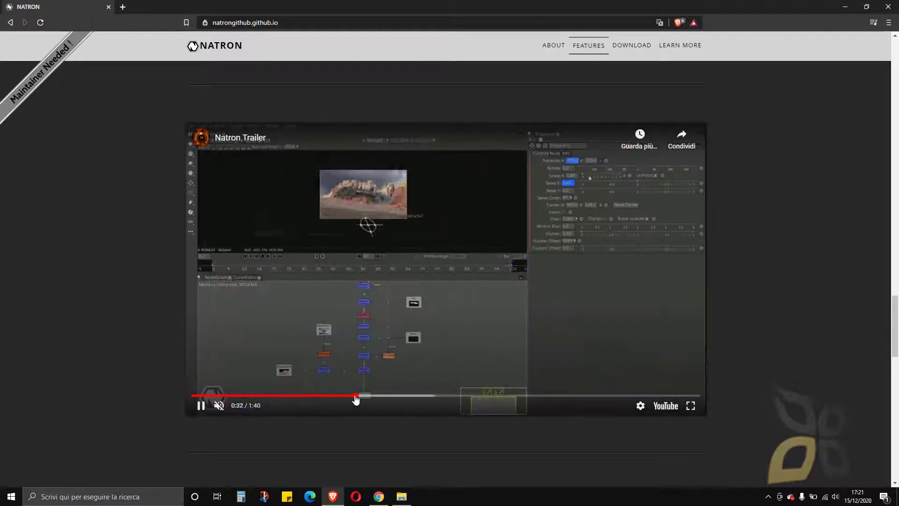
{"action": "left_click", "coordinate": [431, 398]}
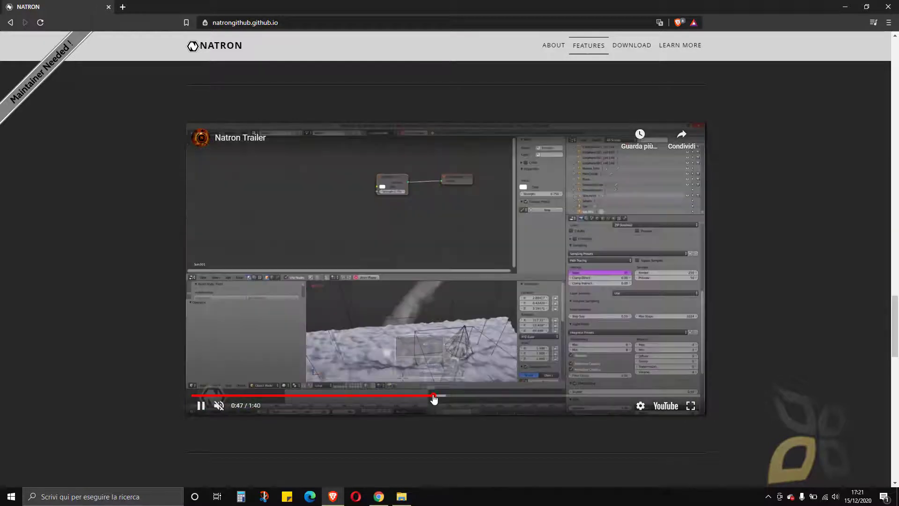
{"action": "left_click", "coordinate": [488, 398]}
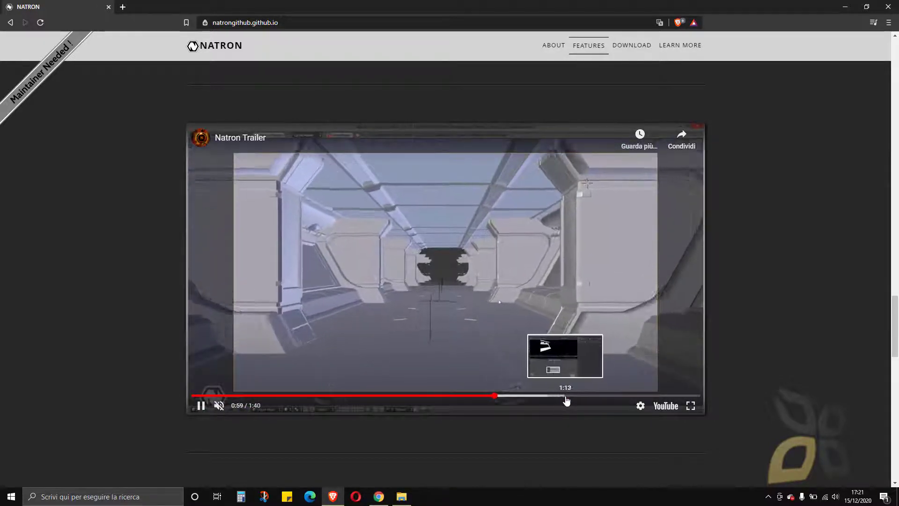
{"action": "left_click", "coordinate": [566, 401]}
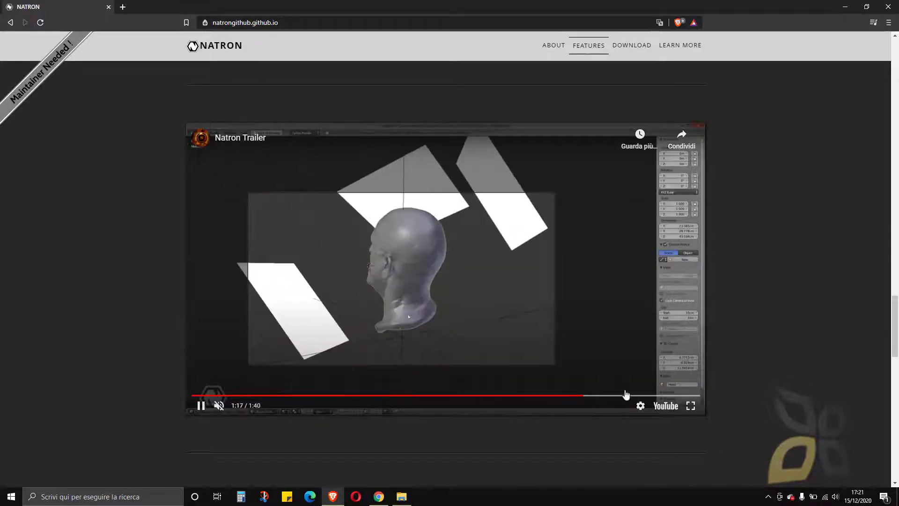
{"action": "left_click", "coordinate": [630, 395]}
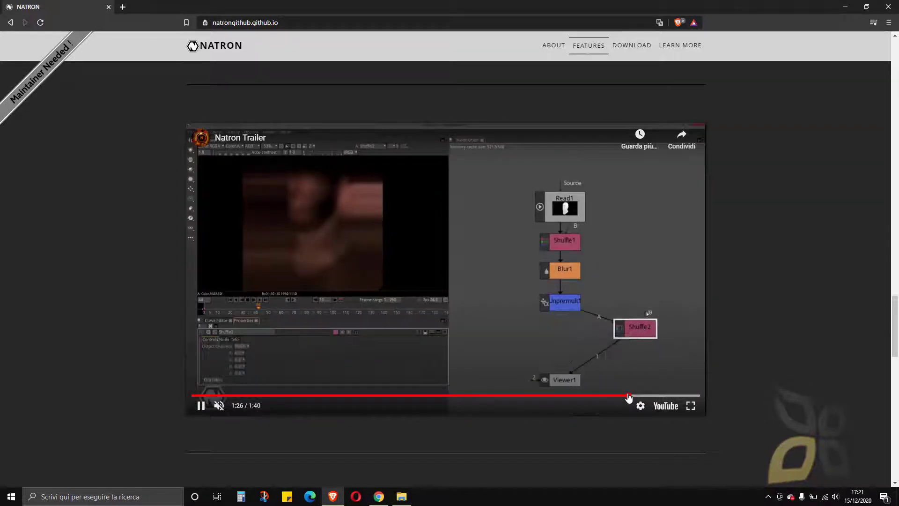
{"action": "left_click", "coordinate": [686, 396]}
{"action": "left_click", "coordinate": [201, 405]}
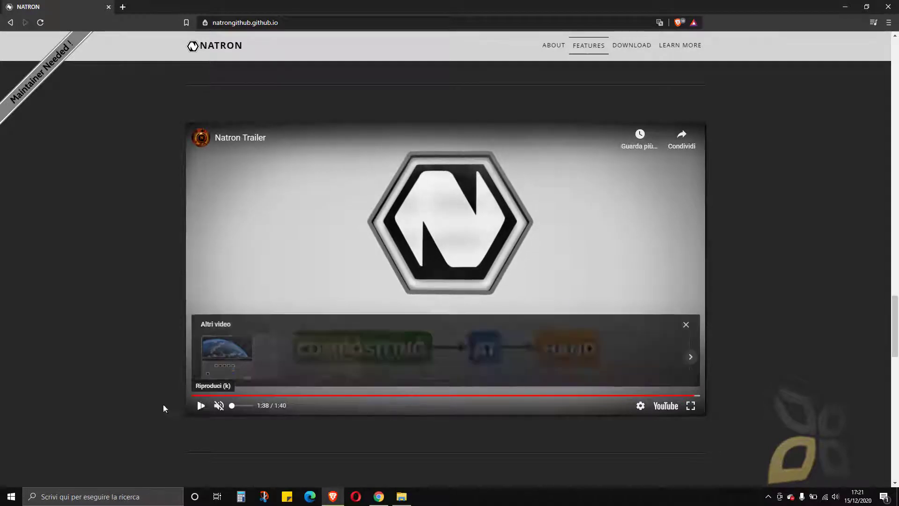
- Scroll up past the community sections to the Natron Features card grid
{"action": "scroll", "coordinate": [88, 295], "scroll_direction": "up", "scroll_amount": 2}
{"action": "scroll", "coordinate": [88, 297], "scroll_direction": "up", "scroll_amount": 4}
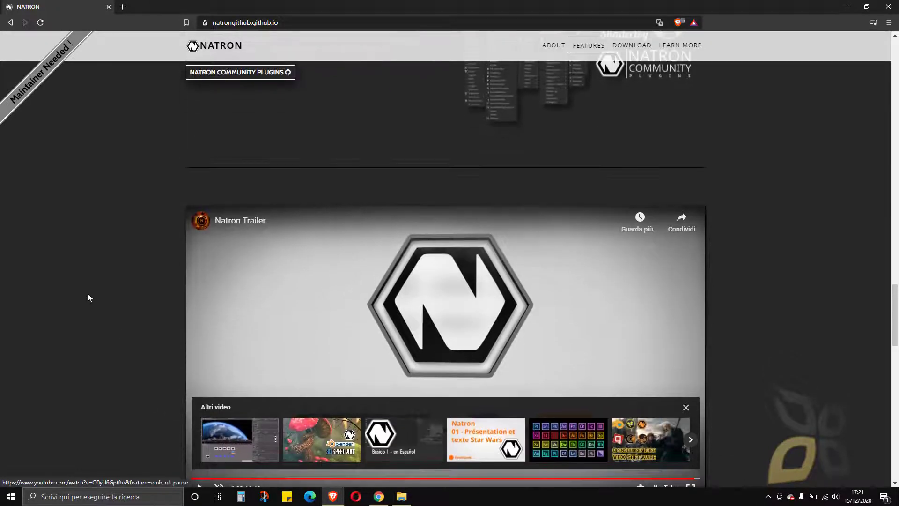
{"action": "scroll", "coordinate": [88, 297], "scroll_direction": "up", "scroll_amount": 1}
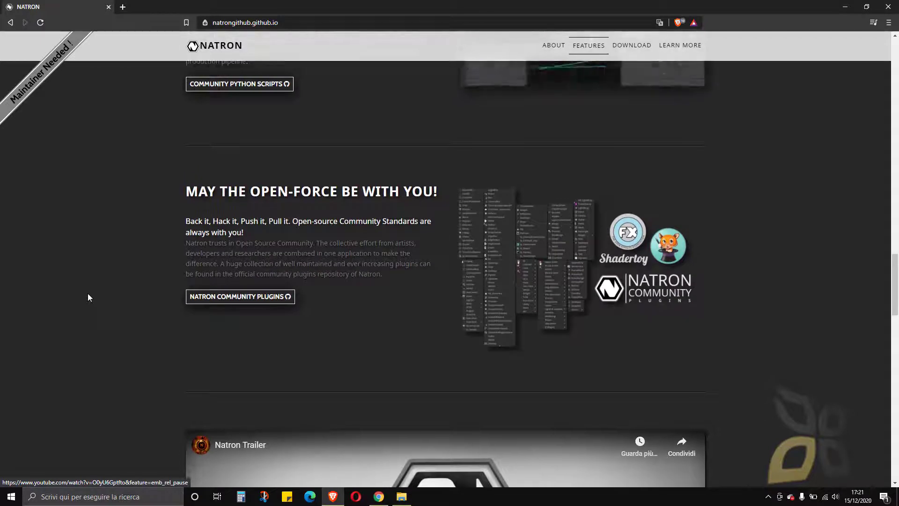
{"action": "scroll", "coordinate": [338, 313], "scroll_direction": "up", "scroll_amount": 8}
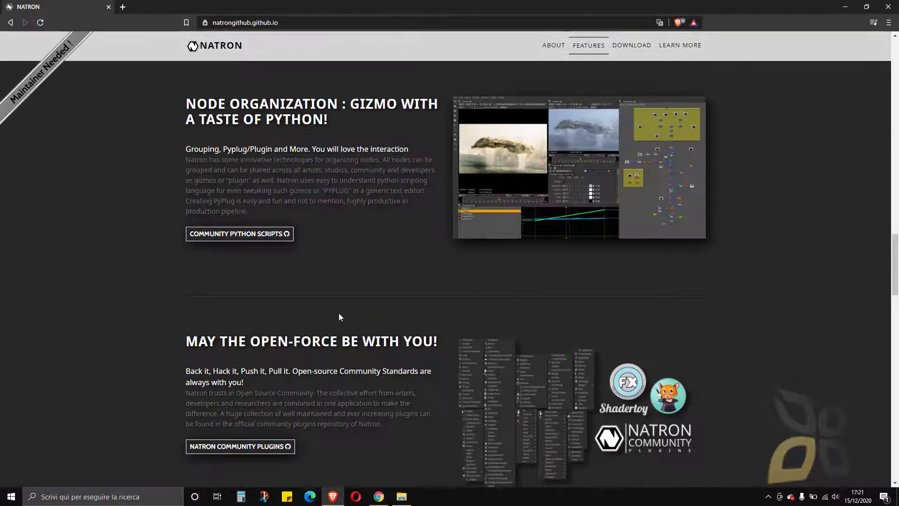
{"action": "scroll", "coordinate": [338, 313], "scroll_direction": "up", "scroll_amount": 1}
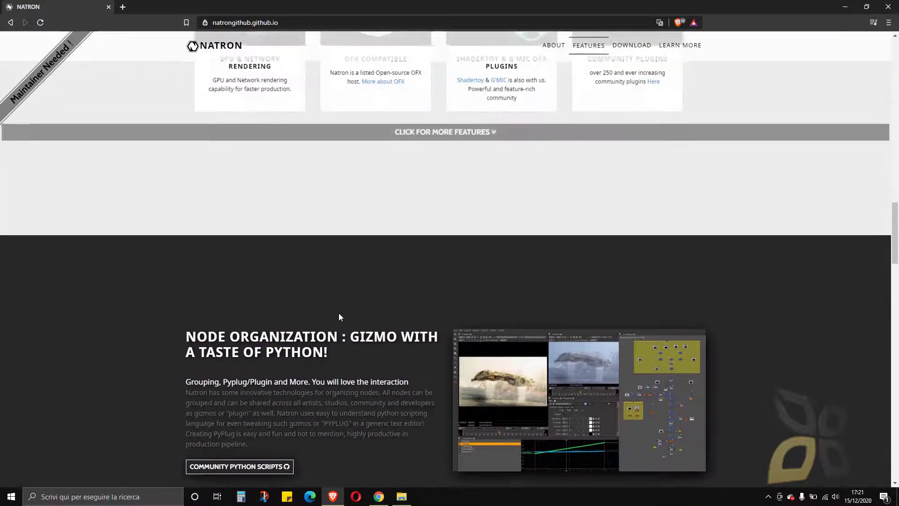
{"action": "scroll", "coordinate": [339, 312], "scroll_direction": "down", "scroll_amount": 1}
{"action": "scroll", "coordinate": [338, 313], "scroll_direction": "up", "scroll_amount": 1}
{"action": "scroll", "coordinate": [339, 313], "scroll_direction": "down", "scroll_amount": 1}
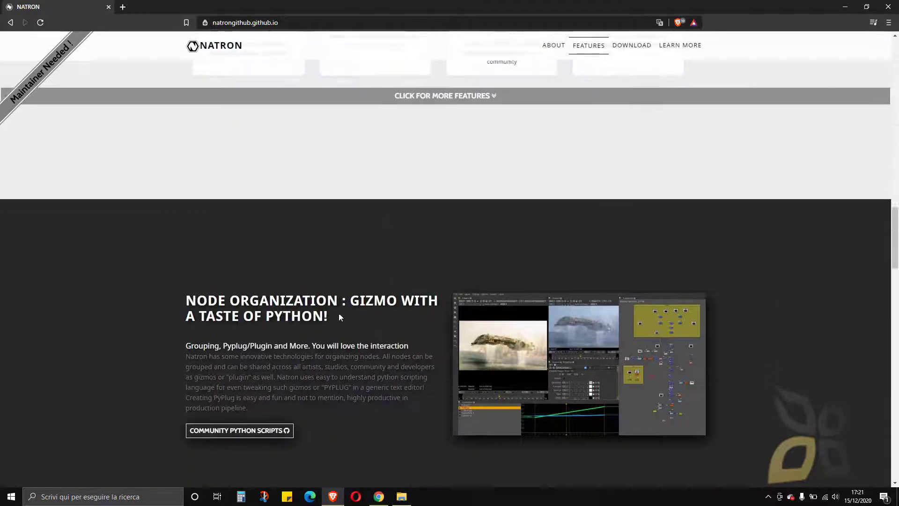
{"action": "scroll", "coordinate": [339, 313], "scroll_direction": "up", "scroll_amount": 4}
{"action": "scroll", "coordinate": [340, 317], "scroll_direction": "up", "scroll_amount": 5}
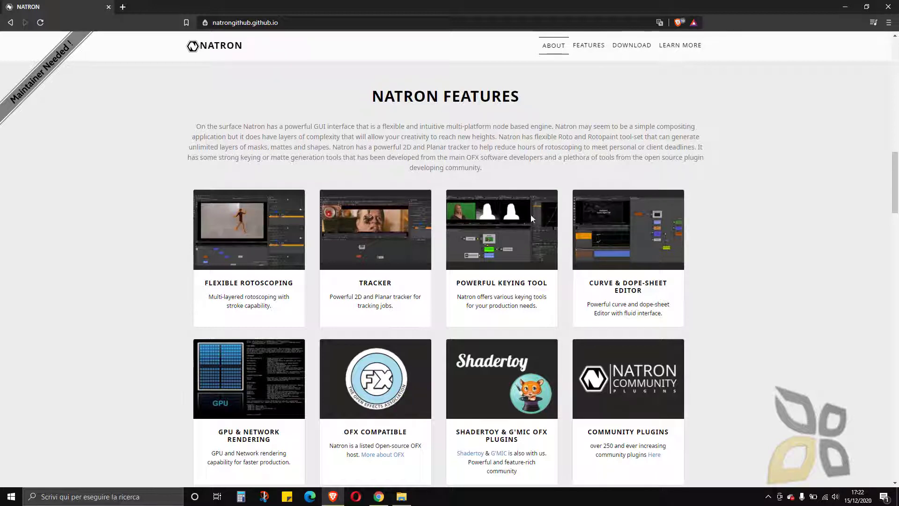
- Close the browser showing the Natron website to return to the desktop
{"action": "scroll", "coordinate": [518, 222], "scroll_direction": "down", "scroll_amount": 1}
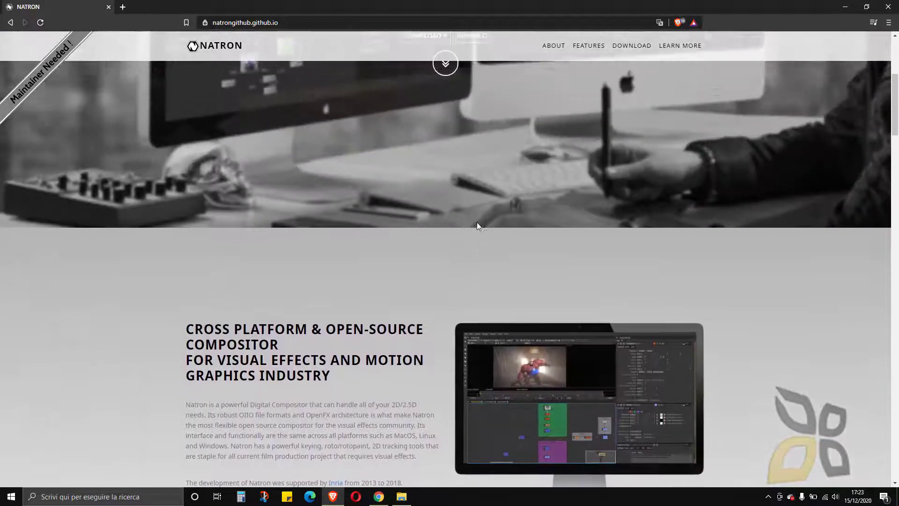
{"action": "scroll", "coordinate": [477, 226], "scroll_direction": "down", "scroll_amount": 3}
{"action": "scroll", "coordinate": [476, 222], "scroll_direction": "up", "scroll_amount": 5}
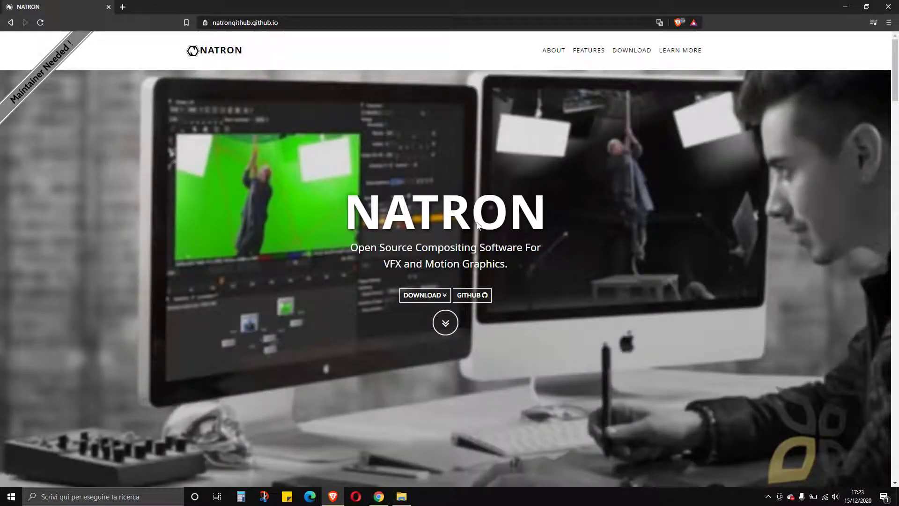
{"action": "left_click", "coordinate": [892, 7]}
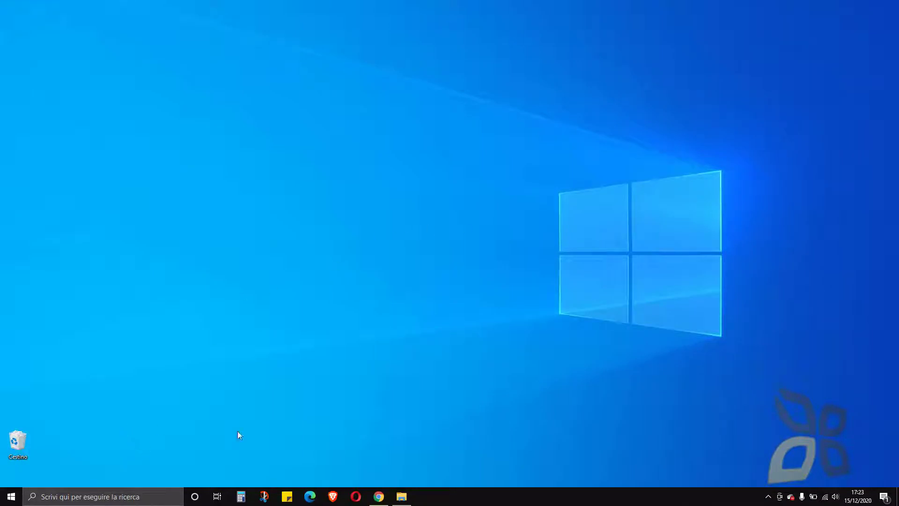
{"action": "left_click", "coordinate": [401, 496]}
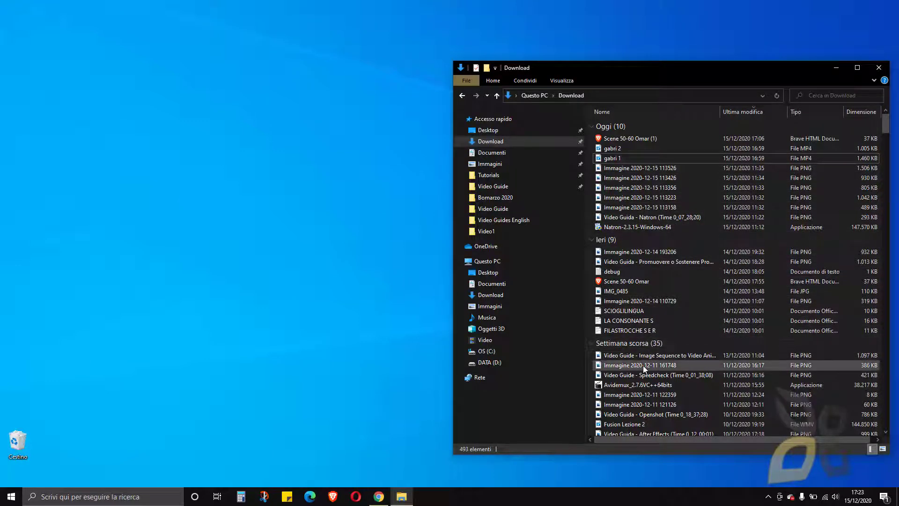
{"action": "left_click", "coordinate": [622, 228]}
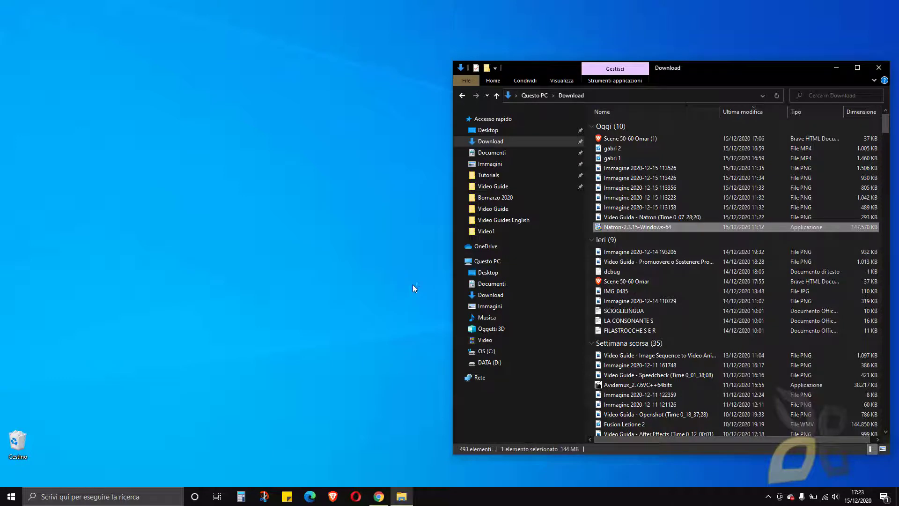
{"action": "left_click", "coordinate": [497, 306]}
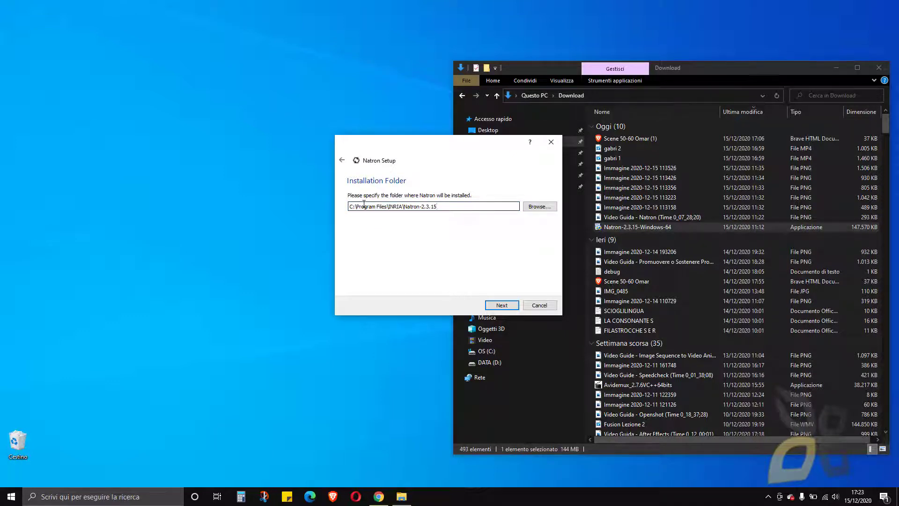
{"action": "left_click", "coordinate": [550, 143]}
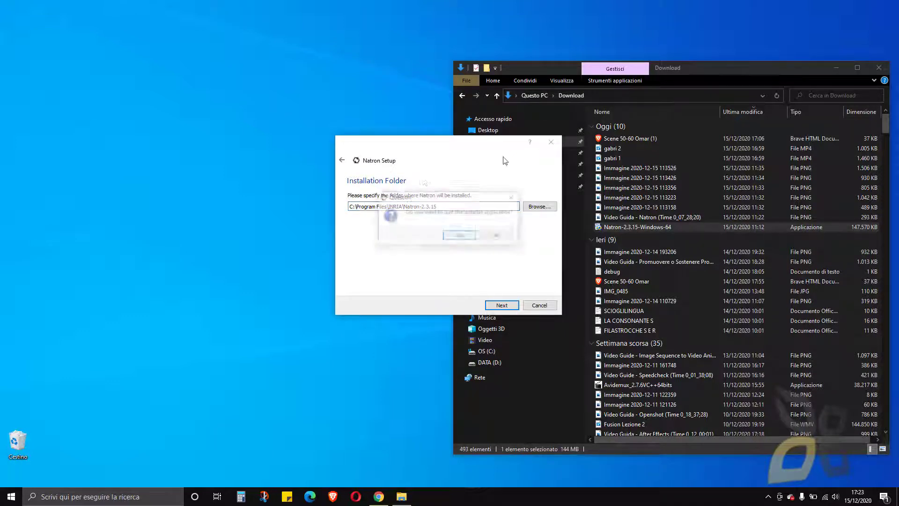
{"action": "left_click", "coordinate": [462, 235]}
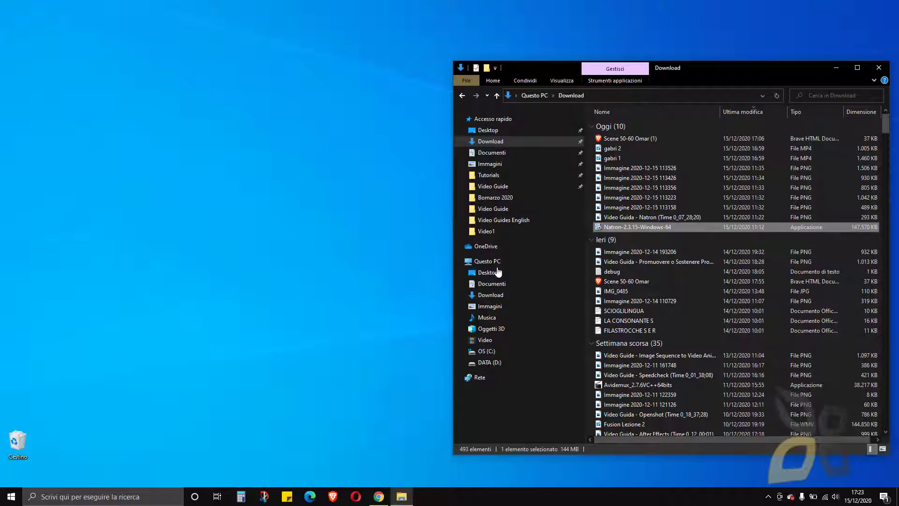
{"action": "left_click", "coordinate": [878, 67]}
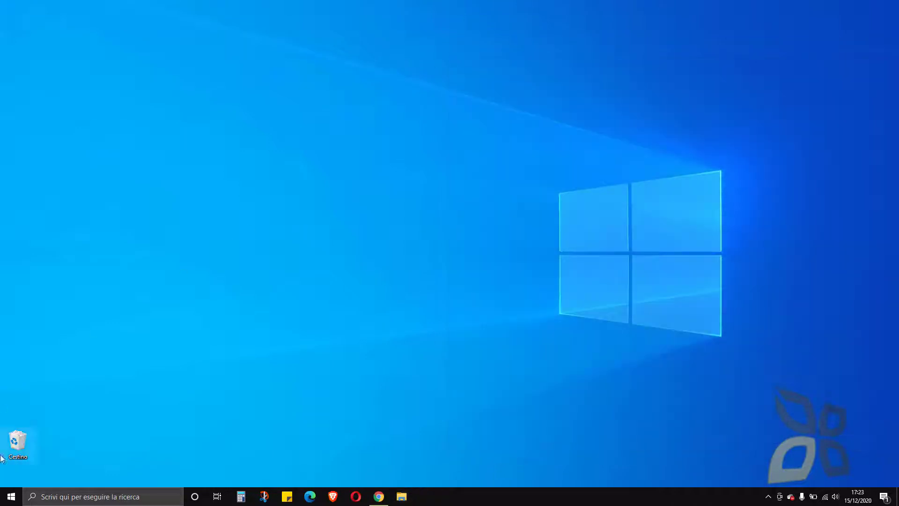
- Launch Natron from the Start menu's Recently added list
{"action": "left_click", "coordinate": [12, 496]}
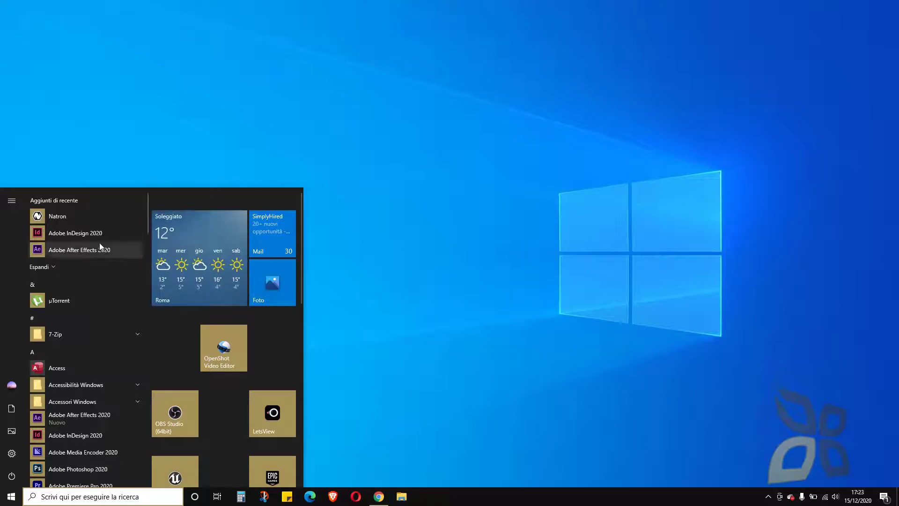
{"action": "left_click", "coordinate": [80, 58]}
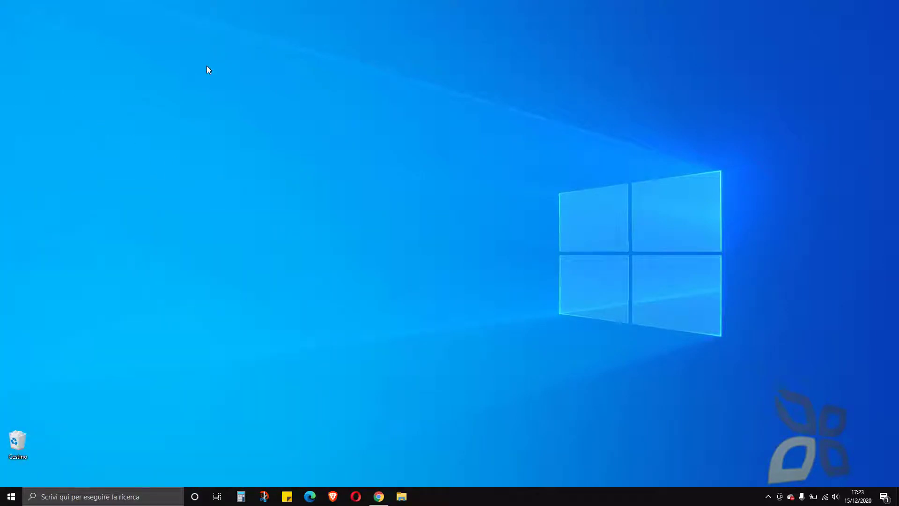
{"action": "left_click", "coordinate": [13, 494]}
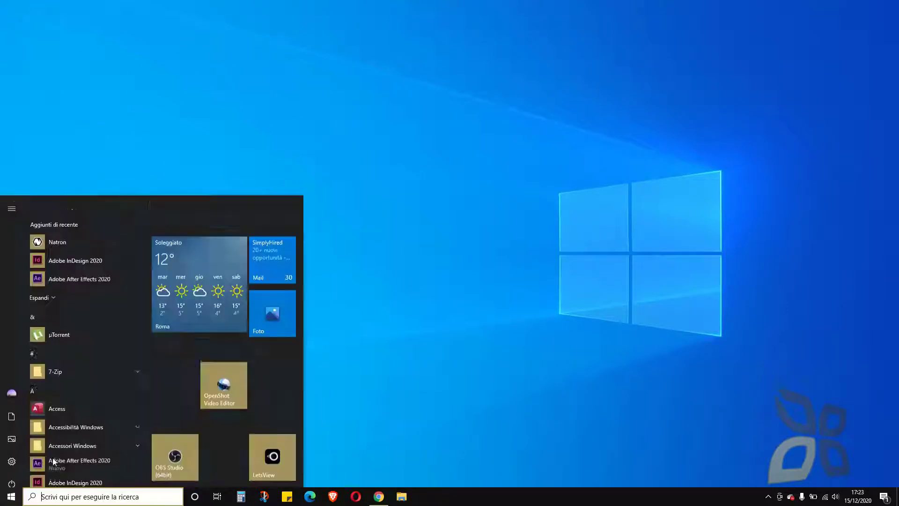
{"action": "left_click", "coordinate": [11, 496]}
{"action": "left_click", "coordinate": [11, 496]}
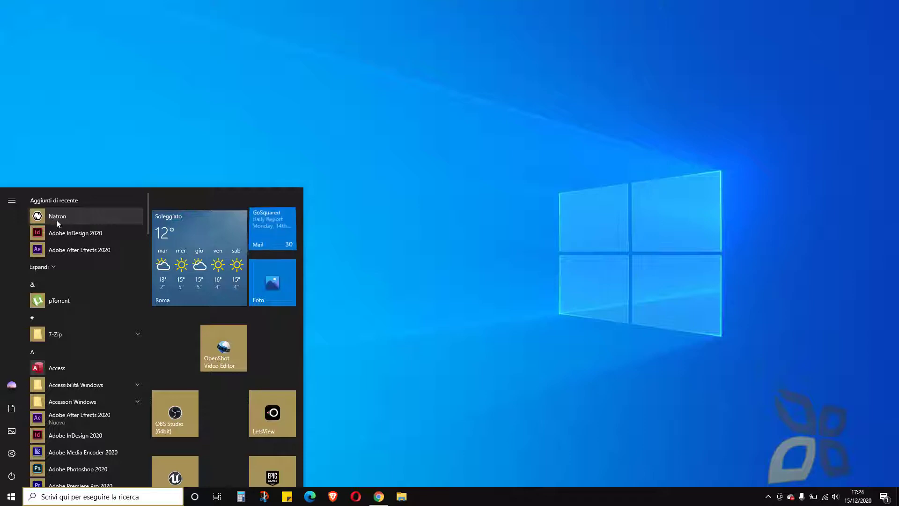
{"action": "left_click", "coordinate": [55, 217]}
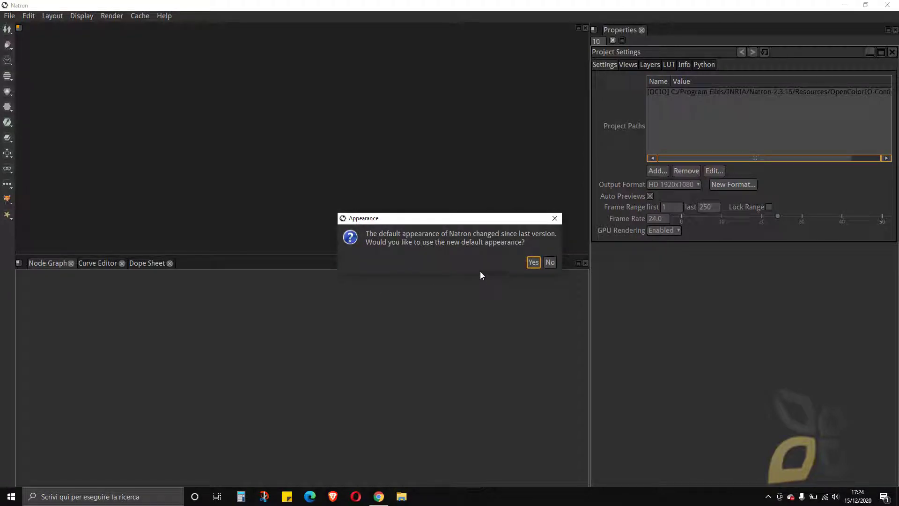
- Move the appearance prompt aside and accept Natron's new default appearance
{"action": "left_click_drag", "start_coordinate": [421, 222], "coordinate": [404, 179]}
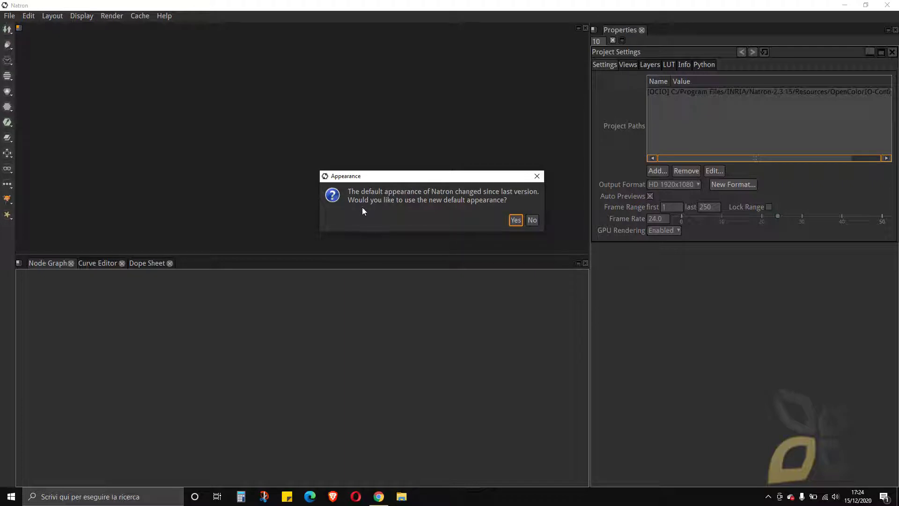
{"action": "left_click", "coordinate": [516, 220]}
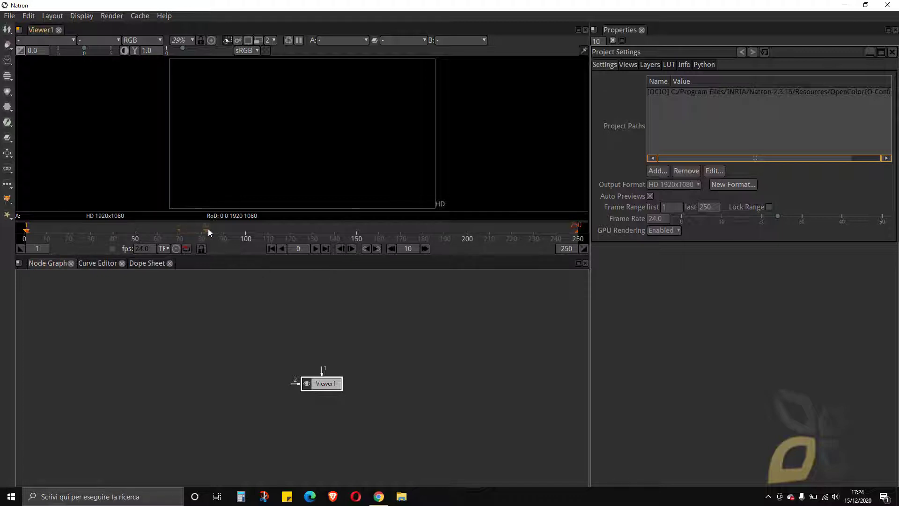
{"action": "left_click_drag", "start_coordinate": [226, 254], "coordinate": [248, 332]}
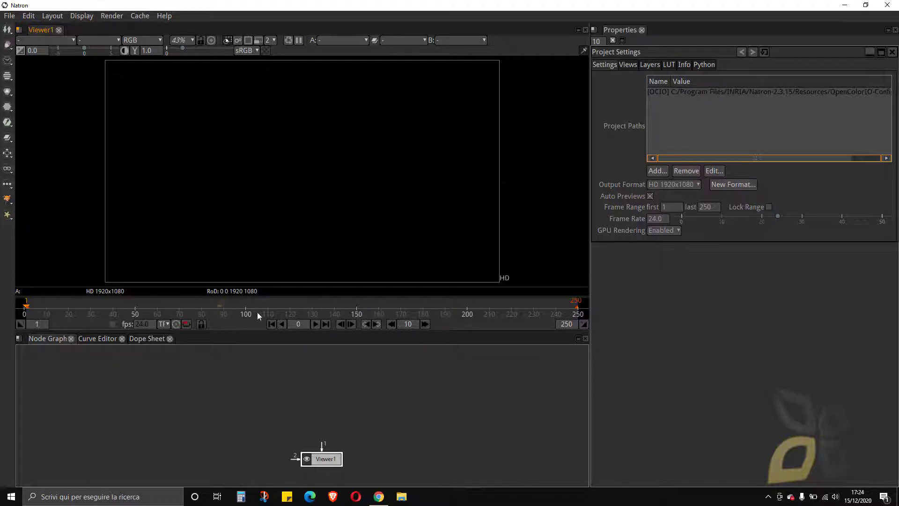
{"action": "left_click", "coordinate": [102, 342]}
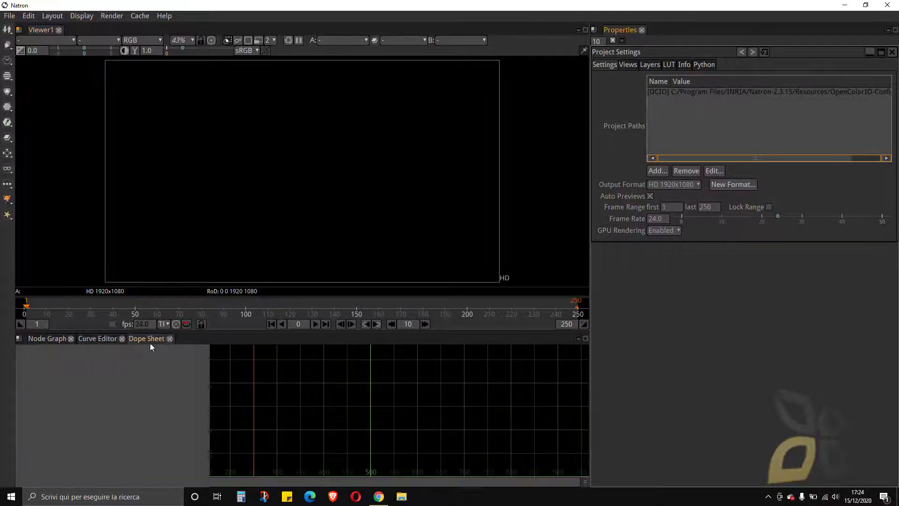
{"action": "left_click", "coordinate": [150, 343]}
{"action": "left_click", "coordinate": [94, 341]}
{"action": "left_click", "coordinate": [54, 338]}
{"action": "left_click", "coordinate": [99, 341]}
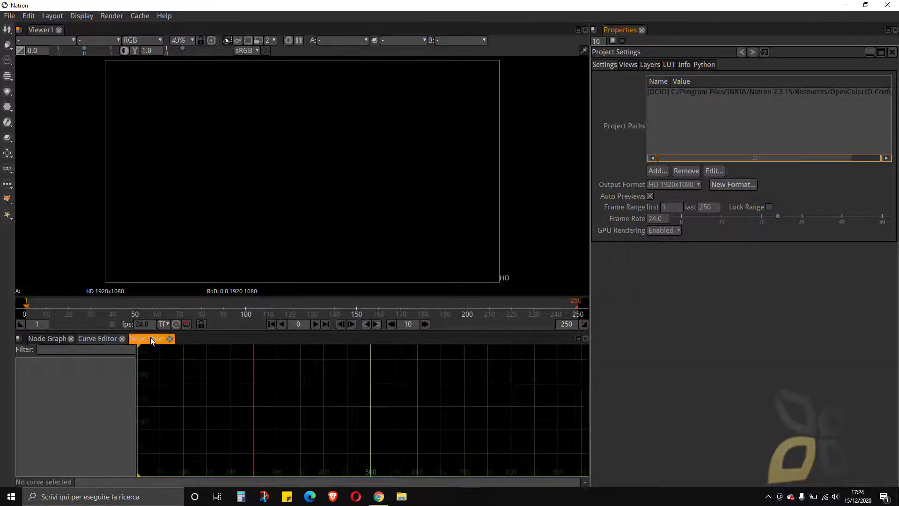
{"action": "left_click", "coordinate": [150, 339]}
{"action": "left_click", "coordinate": [102, 340]}
{"action": "left_click", "coordinate": [57, 338]}
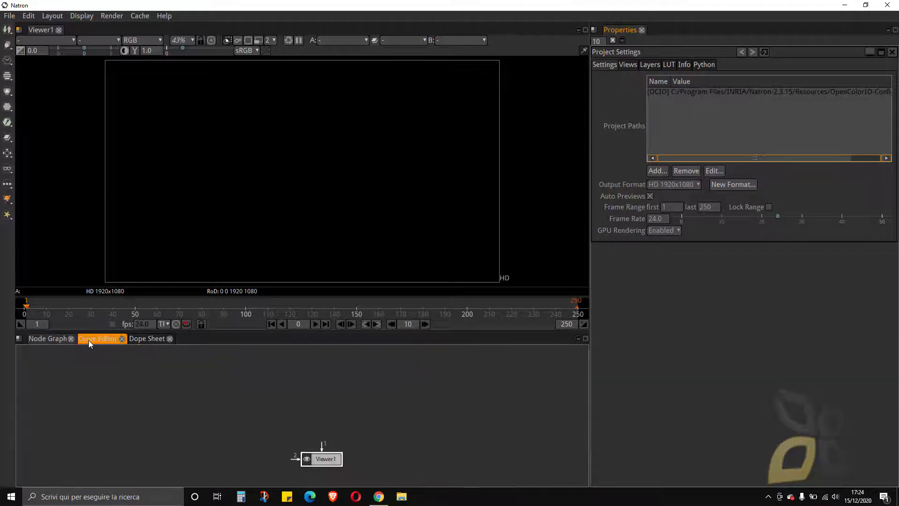
{"action": "left_click", "coordinate": [90, 340]}
{"action": "left_click", "coordinate": [50, 341]}
{"action": "left_click", "coordinate": [9, 16]}
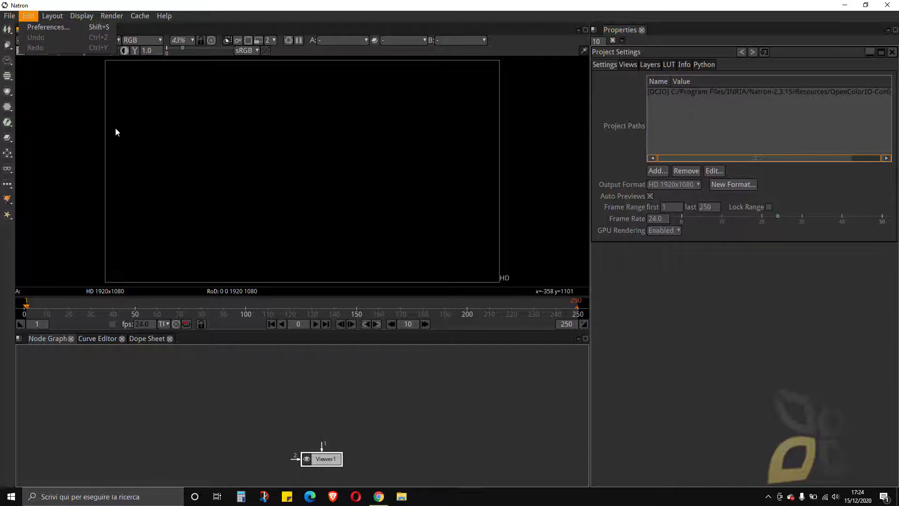
- Close the Edit menu and Preferences, then browse Project Settings tabs from Views through Python
{"action": "key", "text": "Escape"}
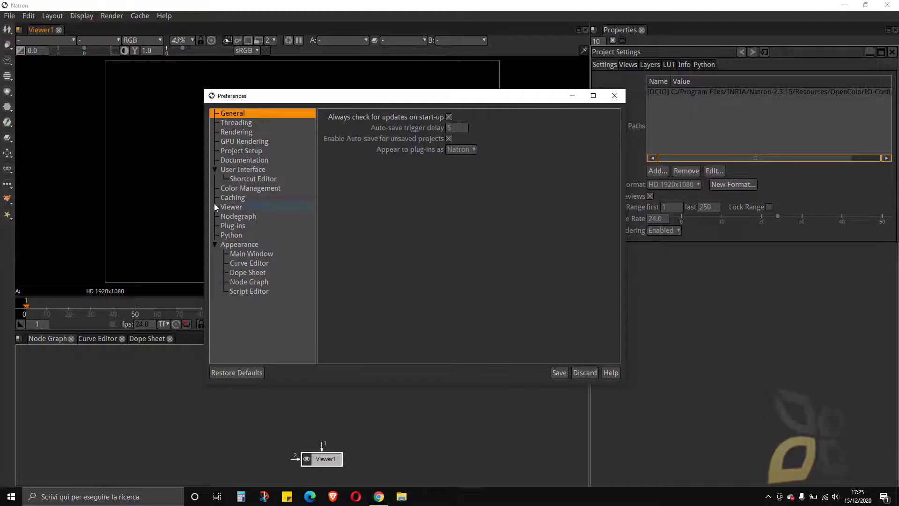
{"action": "left_click", "coordinate": [615, 95]}
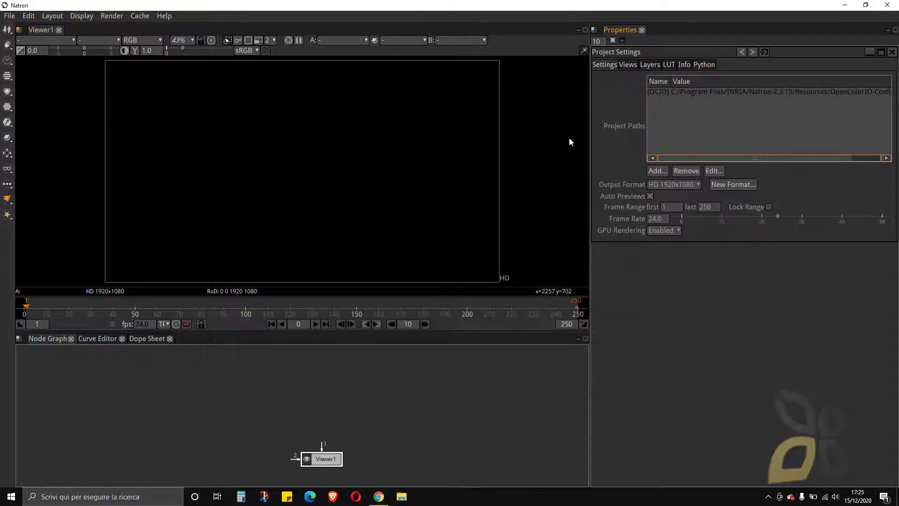
{"action": "left_click", "coordinate": [623, 66]}
{"action": "left_click", "coordinate": [648, 65]}
{"action": "left_click", "coordinate": [670, 65]}
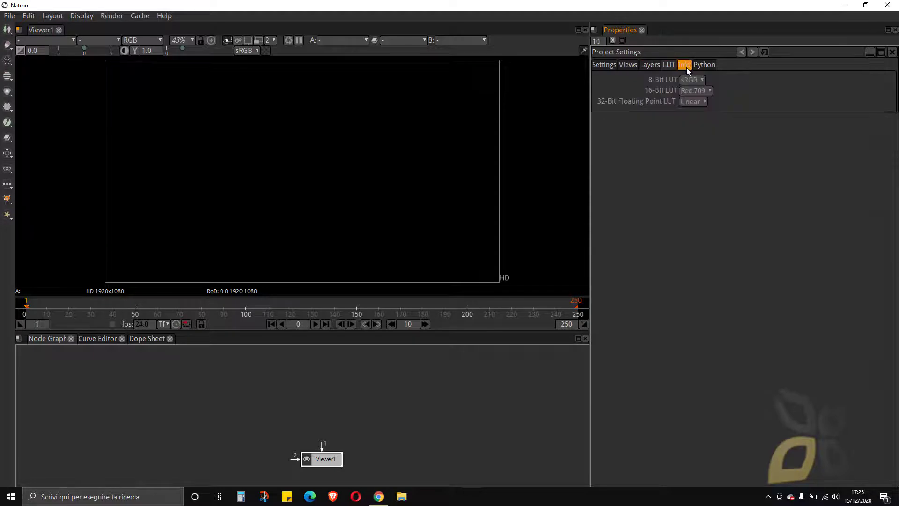
{"action": "left_click", "coordinate": [686, 66]}
{"action": "left_click", "coordinate": [702, 66]}
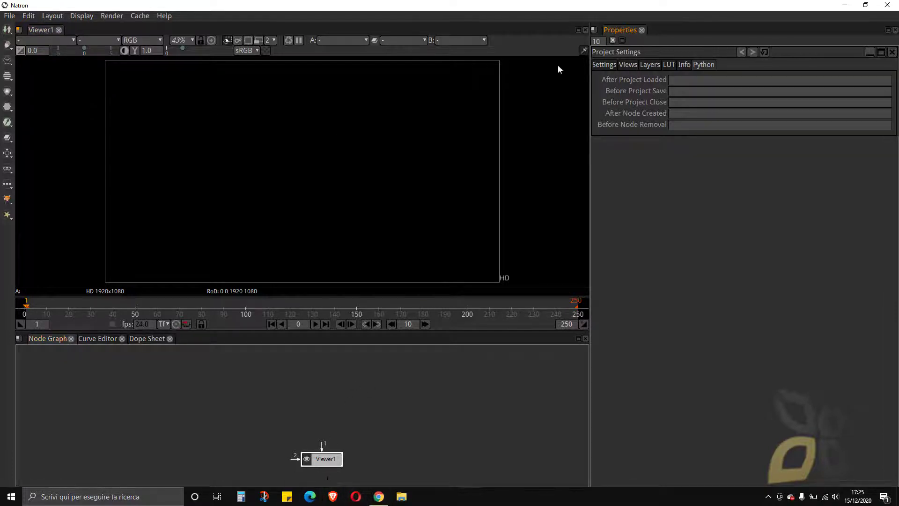
- Bring back the browser on the Natron homepage and dismiss the translation prompt
{"action": "left_click", "coordinate": [333, 497]}
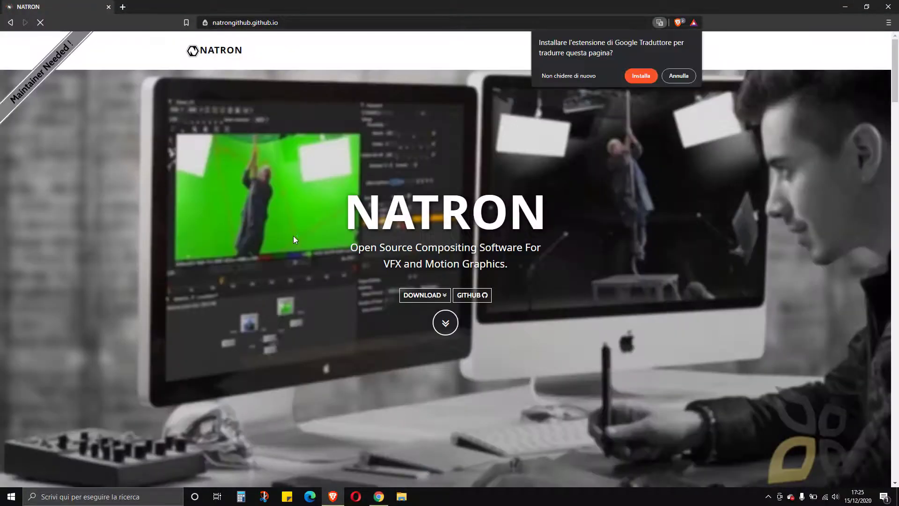
{"action": "left_click", "coordinate": [678, 75]}
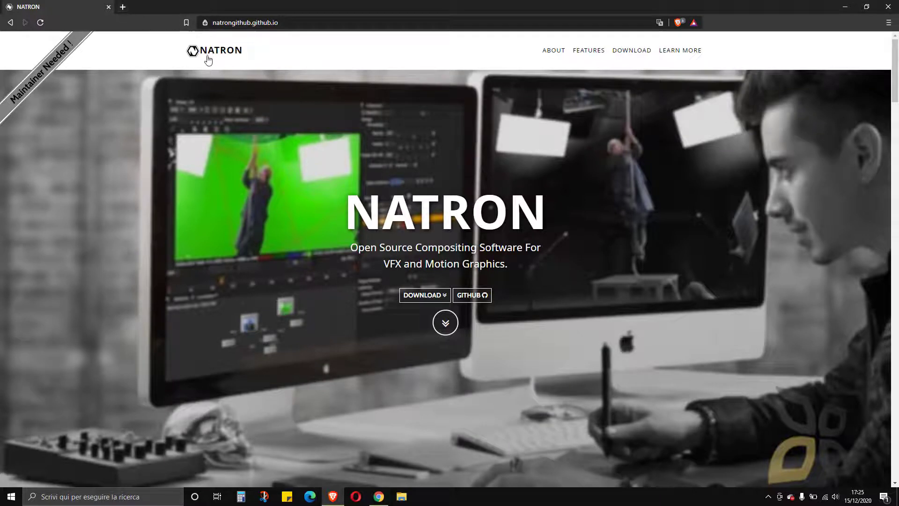
- Search Google for 'after effects' in a new tab
{"action": "left_click", "coordinate": [123, 6]}
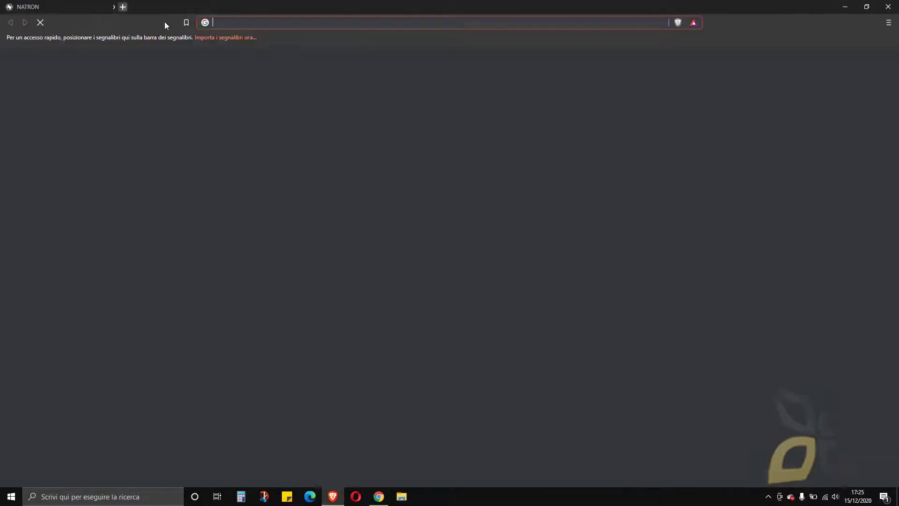
{"action": "type", "text": "after effec"}
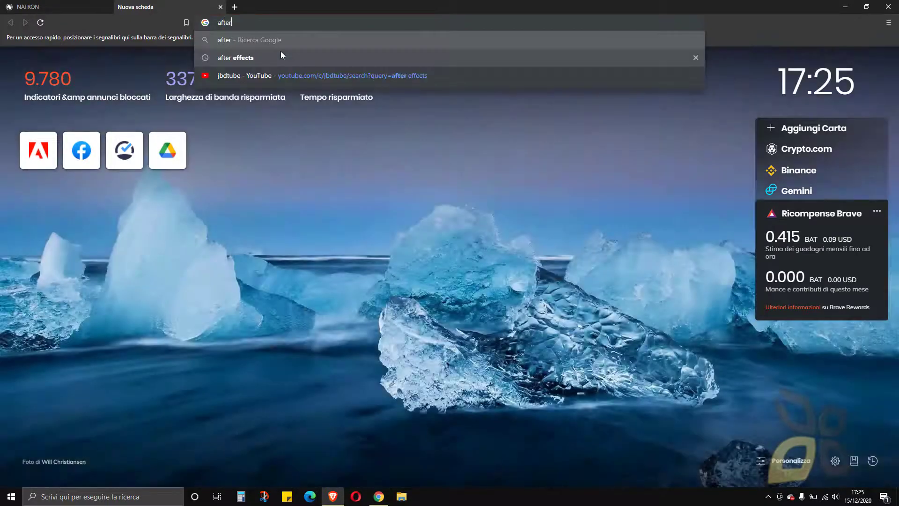
{"action": "left_click", "coordinate": [281, 55]}
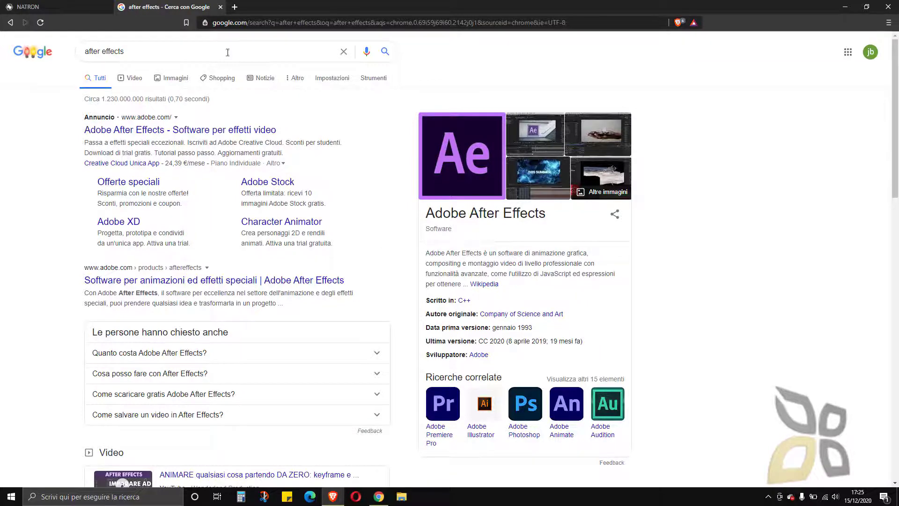
- Replace the query with 'nuke software' and run the search
{"action": "double_click", "coordinate": [180, 52]}
{"action": "key", "text": "ctrl+a"}
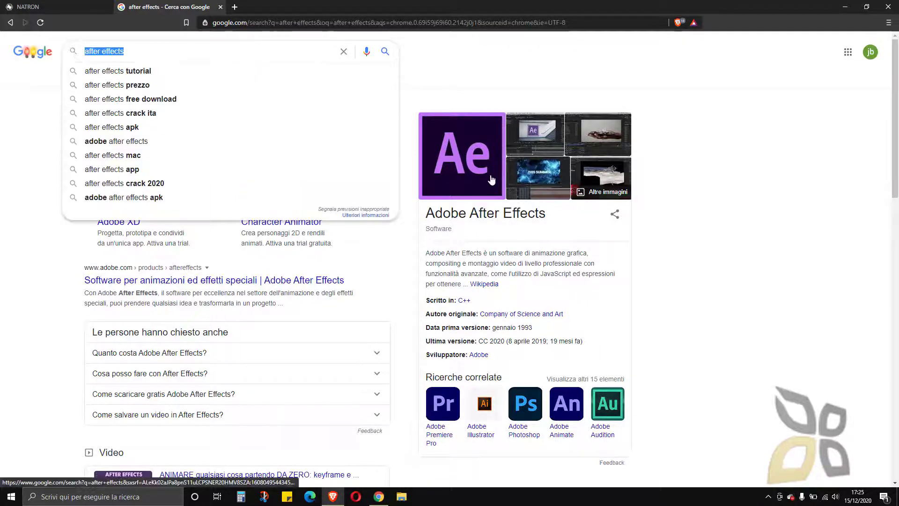
{"action": "type", "text": "nuke s"}
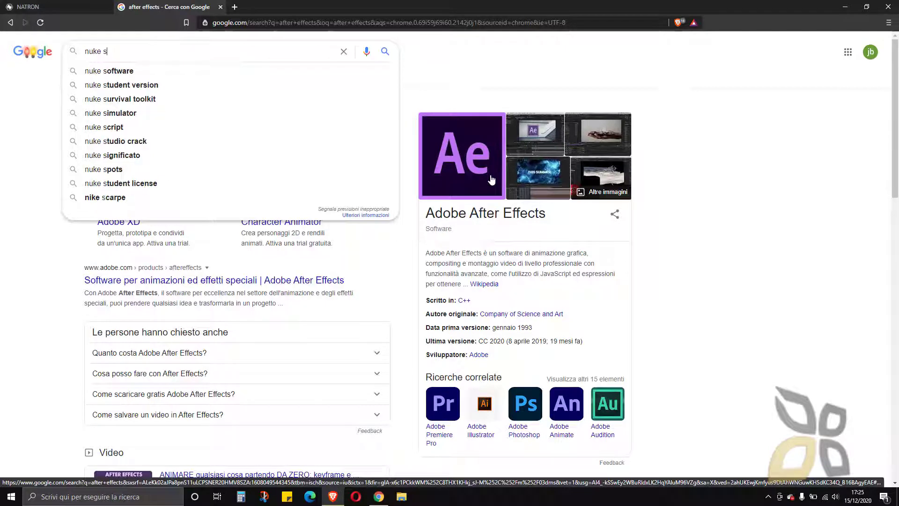
{"action": "type", "text": "oftware"}
{"action": "key", "text": "Return"}
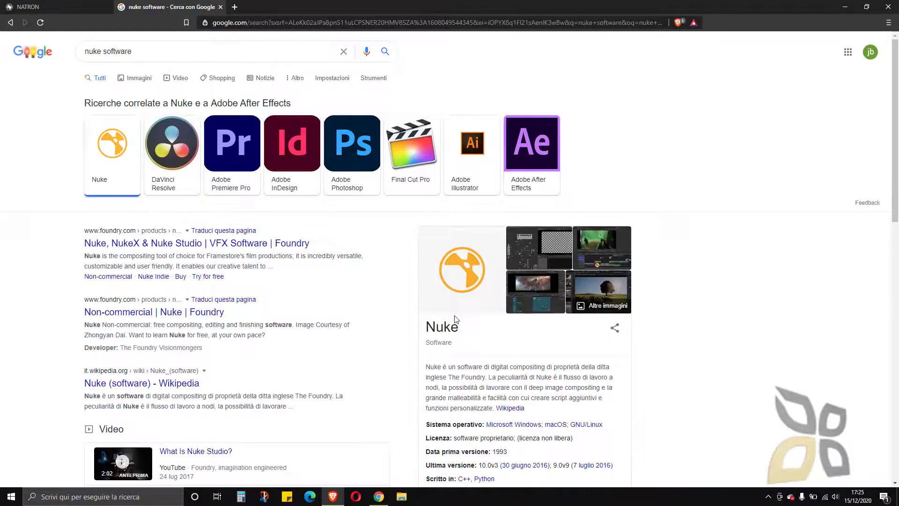
{"action": "scroll", "coordinate": [455, 317], "scroll_direction": "down", "scroll_amount": 1}
{"action": "scroll", "coordinate": [455, 318], "scroll_direction": "down", "scroll_amount": 2}
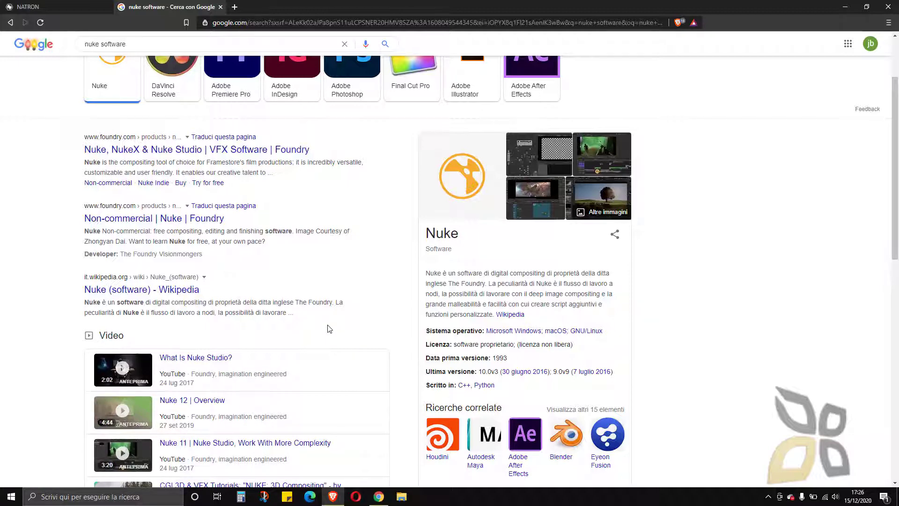
{"action": "scroll", "coordinate": [329, 328], "scroll_direction": "up", "scroll_amount": 2}
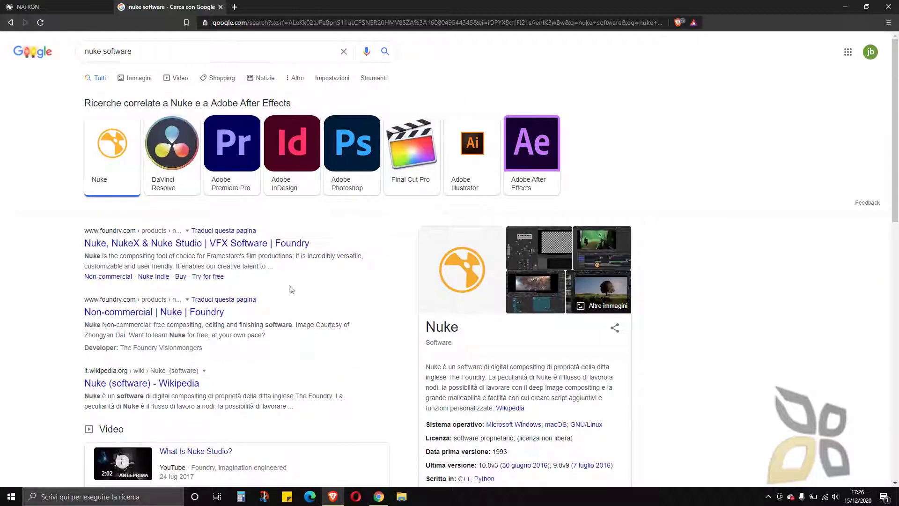
{"action": "scroll", "coordinate": [364, 257], "scroll_direction": "down", "scroll_amount": 1}
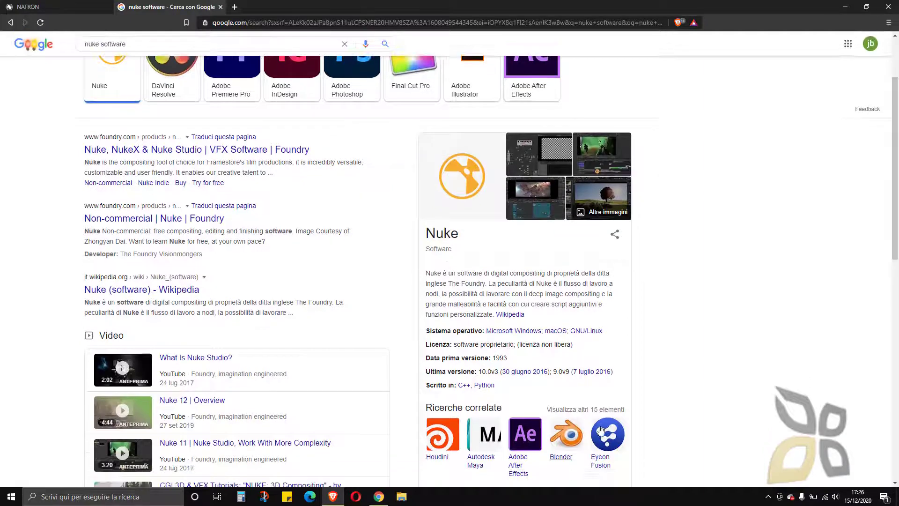
{"action": "scroll", "coordinate": [656, 394], "scroll_direction": "down", "scroll_amount": 1}
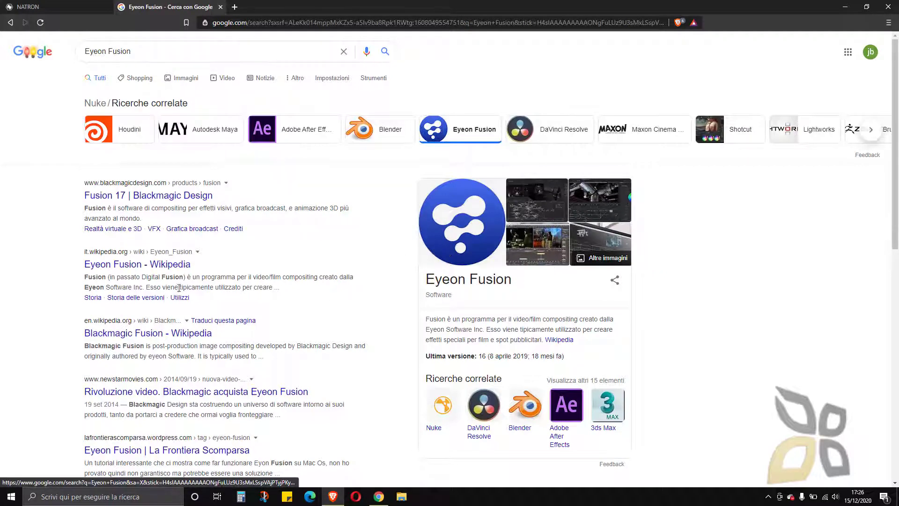
- Browse Eyeon Fusion image results, previewing the Wikipedia, Toolfarm, Fusion 6.3, Fusion 17 and Fusion 8 images
{"action": "left_click", "coordinate": [197, 84]}
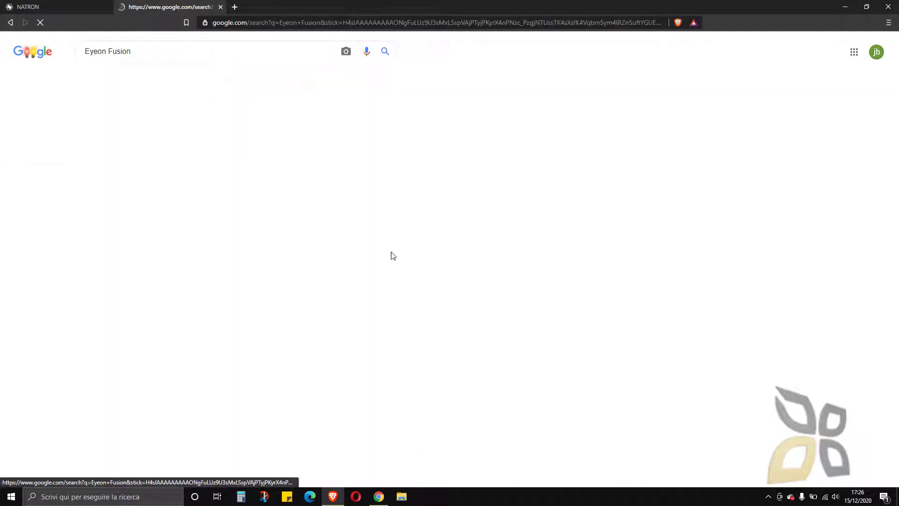
{"action": "left_click", "coordinate": [241, 192]}
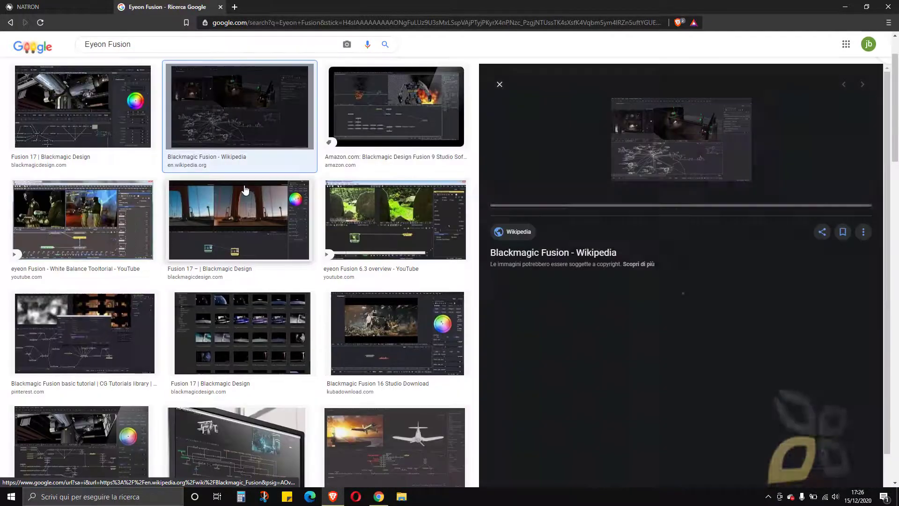
{"action": "left_click", "coordinate": [599, 318]}
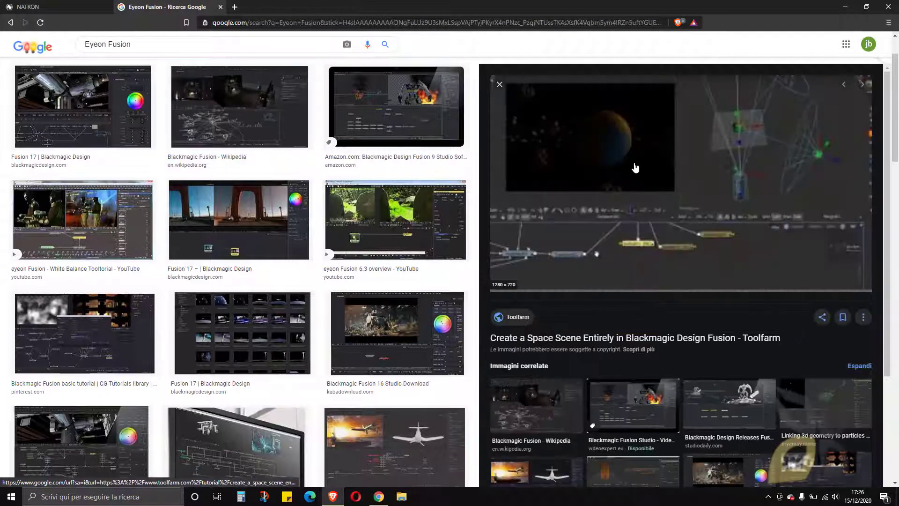
{"action": "left_click", "coordinate": [385, 242]}
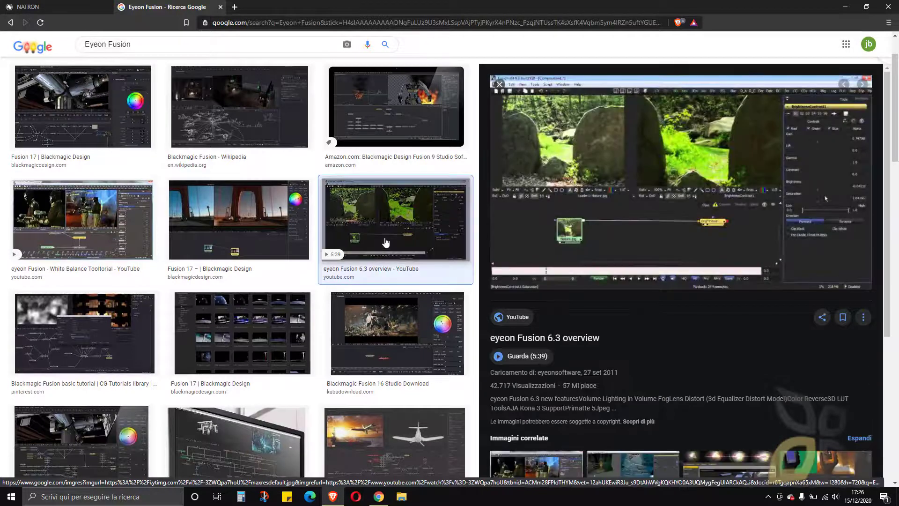
{"action": "left_click", "coordinate": [263, 241]}
{"action": "left_click", "coordinate": [80, 246]}
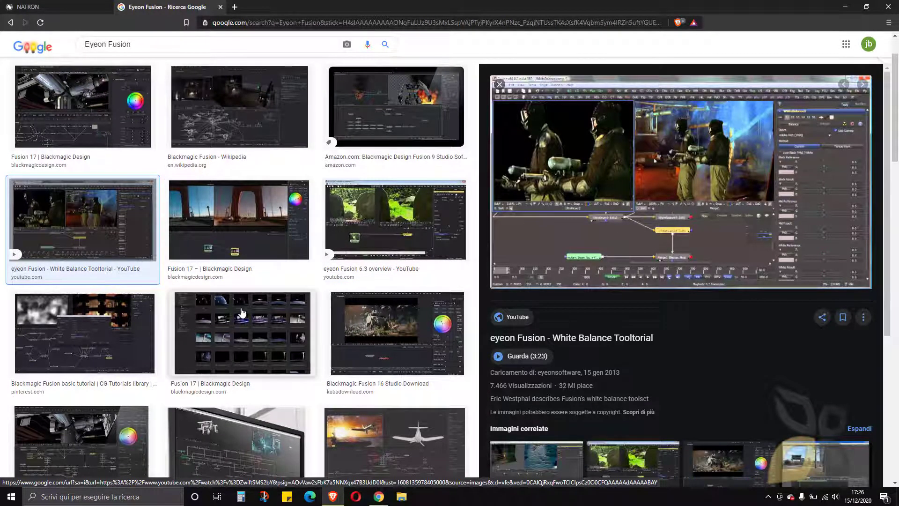
{"action": "scroll", "coordinate": [244, 304], "scroll_direction": "down", "scroll_amount": 2}
{"action": "scroll", "coordinate": [246, 302], "scroll_direction": "up", "scroll_amount": 4}
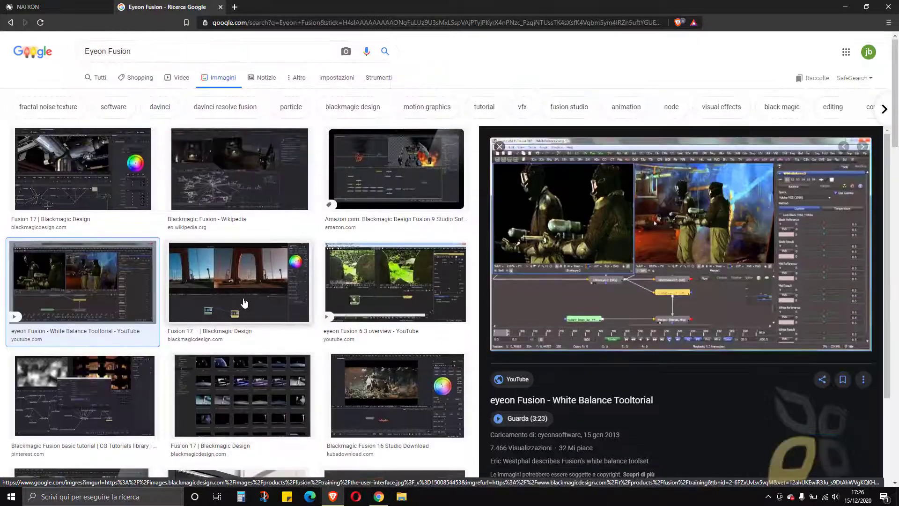
{"action": "scroll", "coordinate": [244, 303], "scroll_direction": "down", "scroll_amount": 5}
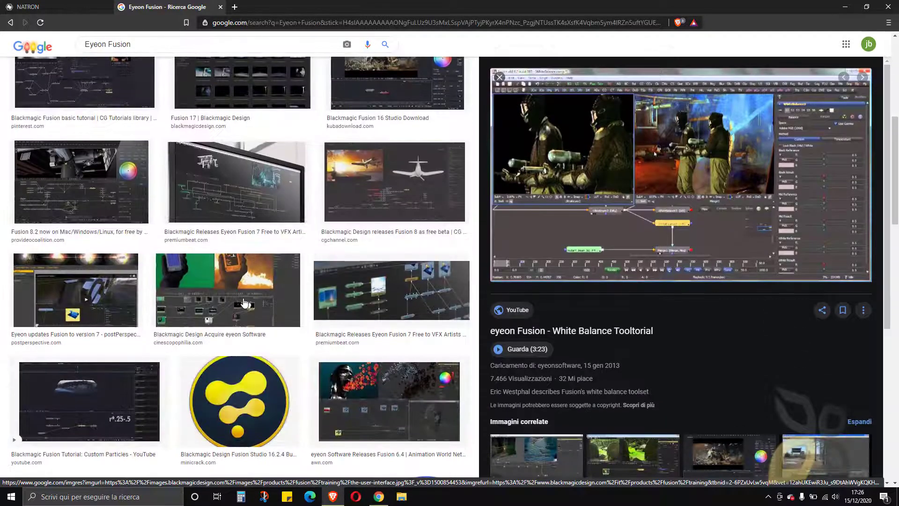
{"action": "left_click", "coordinate": [384, 197]}
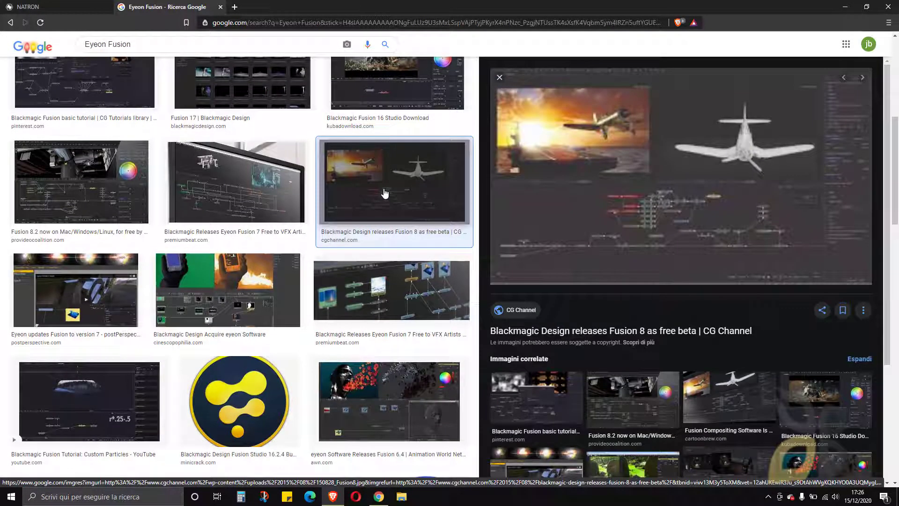
- Go back through the image previews to the Eyeon Fusion web results
{"action": "key", "text": "alt+Left"}
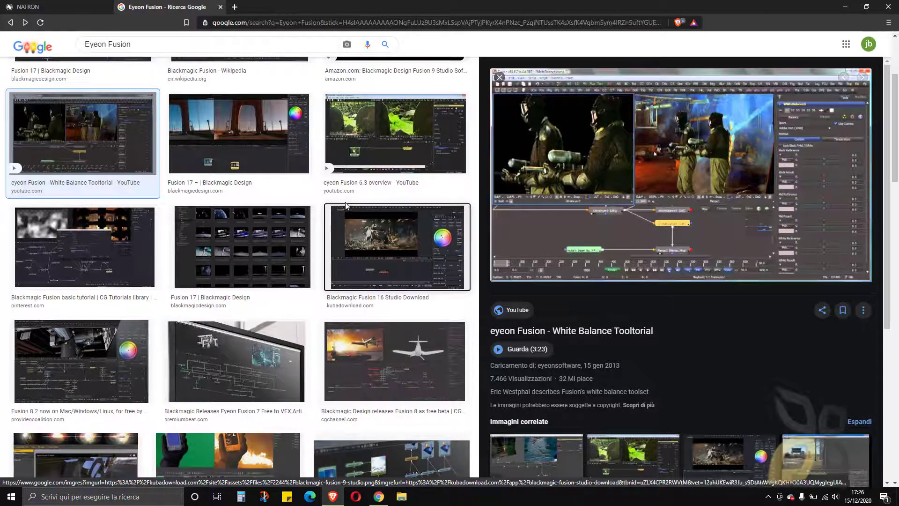
{"action": "key", "text": "alt+Left"}
{"action": "key", "text": "alt+Left"}
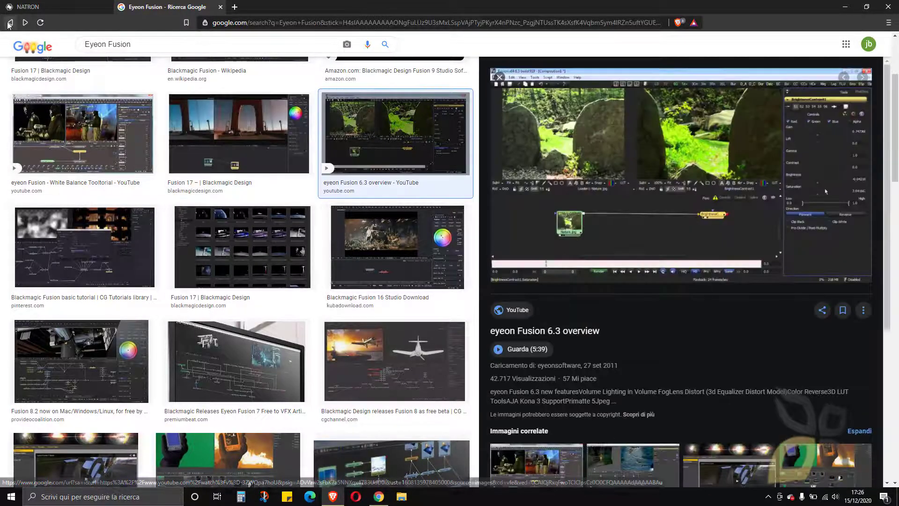
{"action": "left_click", "coordinate": [8, 24]}
{"action": "left_click", "coordinate": [8, 24]}
{"action": "left_click", "coordinate": [8, 24]}
{"action": "left_click", "coordinate": [8, 24]}
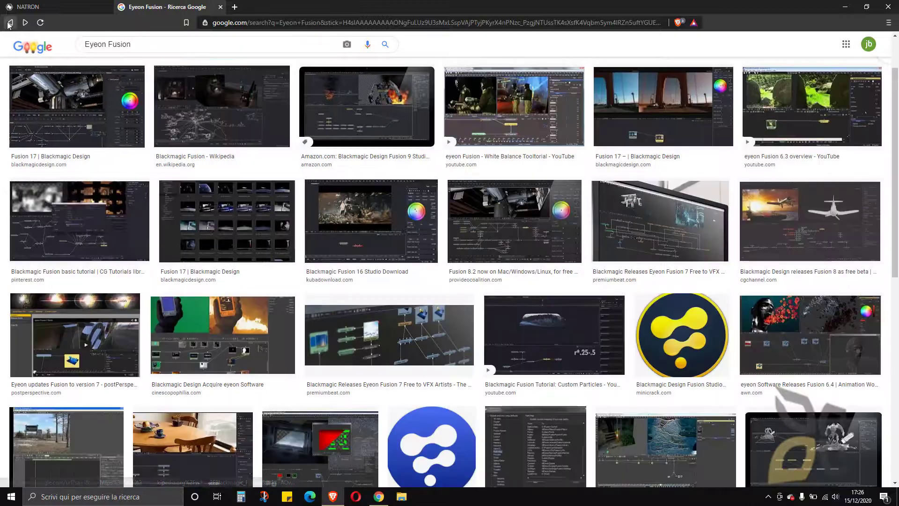
{"action": "left_click", "coordinate": [8, 24]}
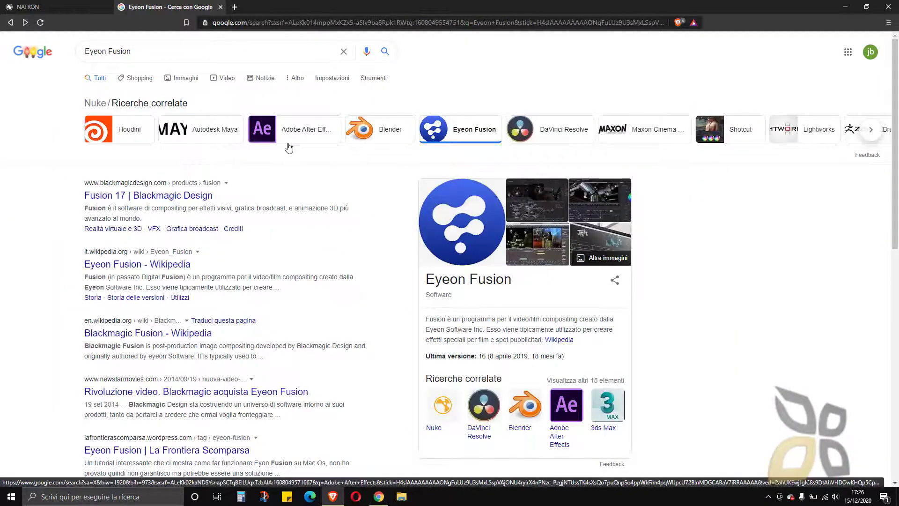
- View the Adobe After Effects related search and its images, then clear the search query
{"action": "left_click", "coordinate": [303, 132]}
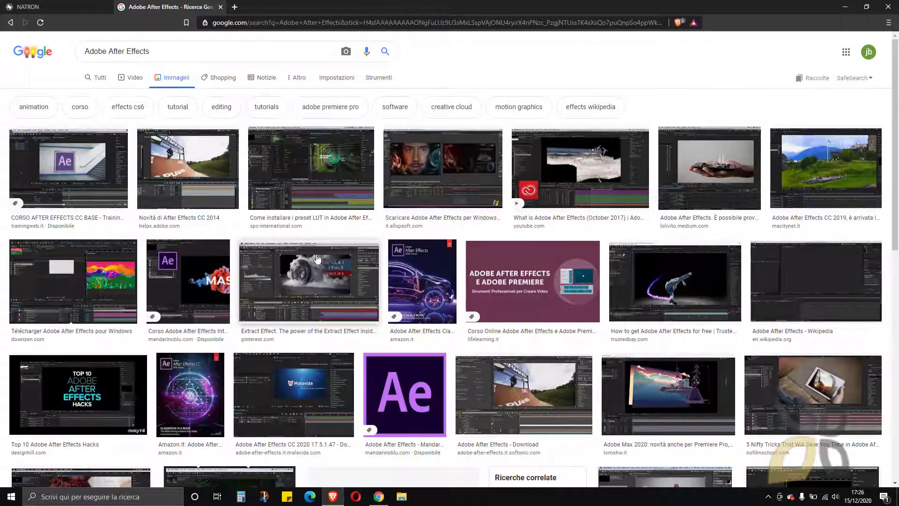
{"action": "key", "text": "alt+Left"}
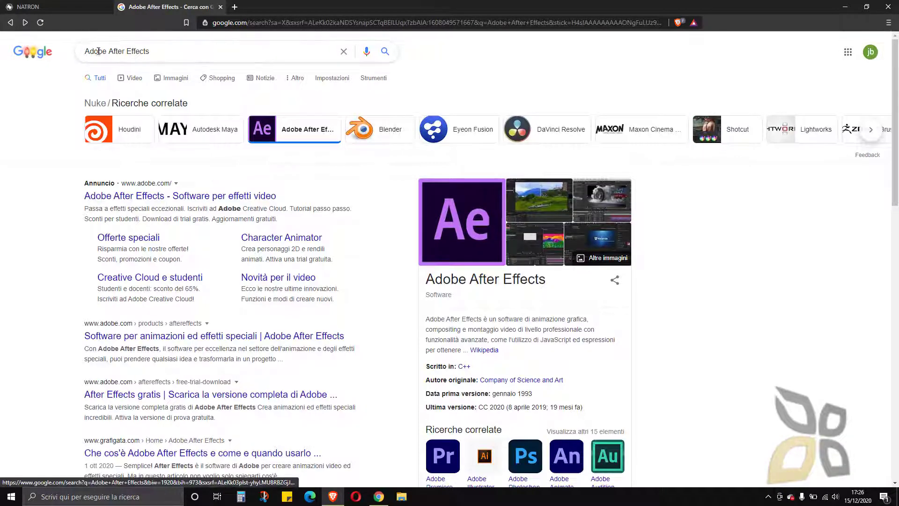
{"action": "left_click_drag", "start_coordinate": [101, 51], "coordinate": [704, 201]}
{"action": "key", "text": "BackSpace"}
{"action": "key", "text": "BackSpace"}
{"action": "key", "text": "BackSpace"}
{"action": "key", "text": "BackSpace"}
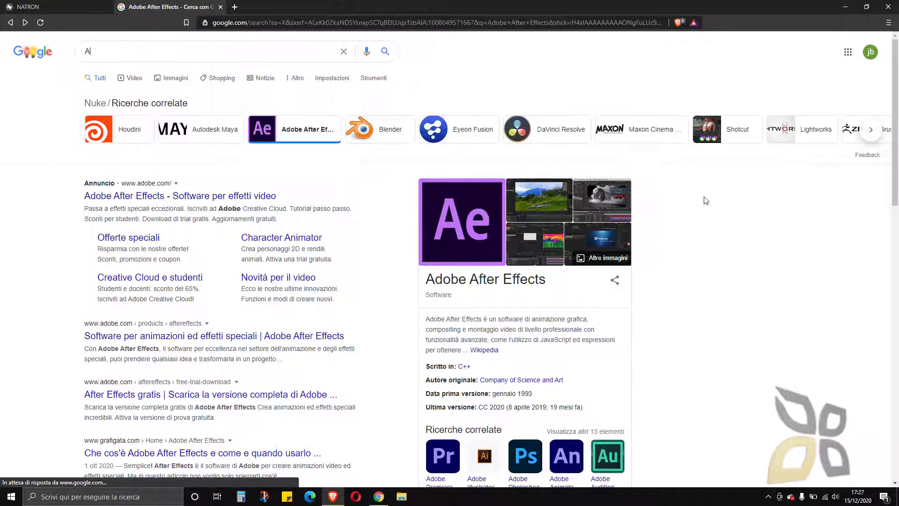
- Search Google for 'nuke software', correcting the typo
{"action": "key", "text": "BackSpace"}
{"action": "type", "text": "nuke so"}
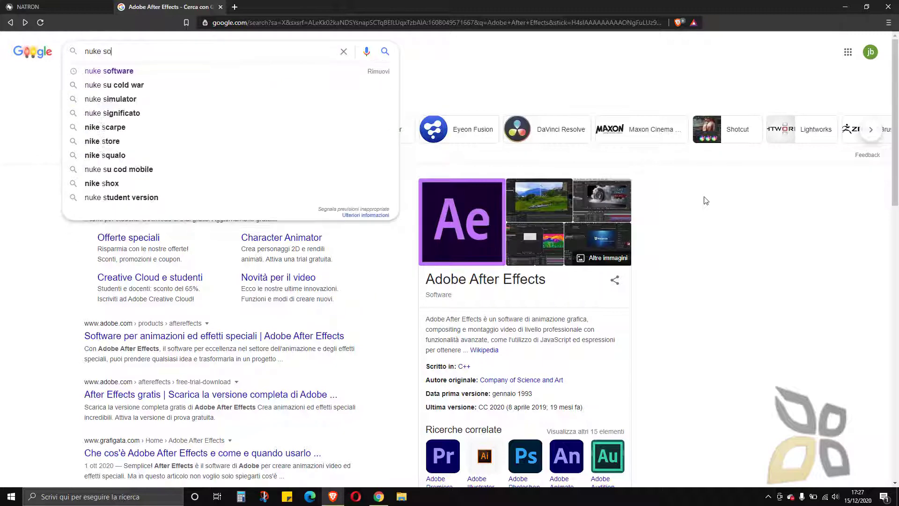
{"action": "type", "text": "fwta"}
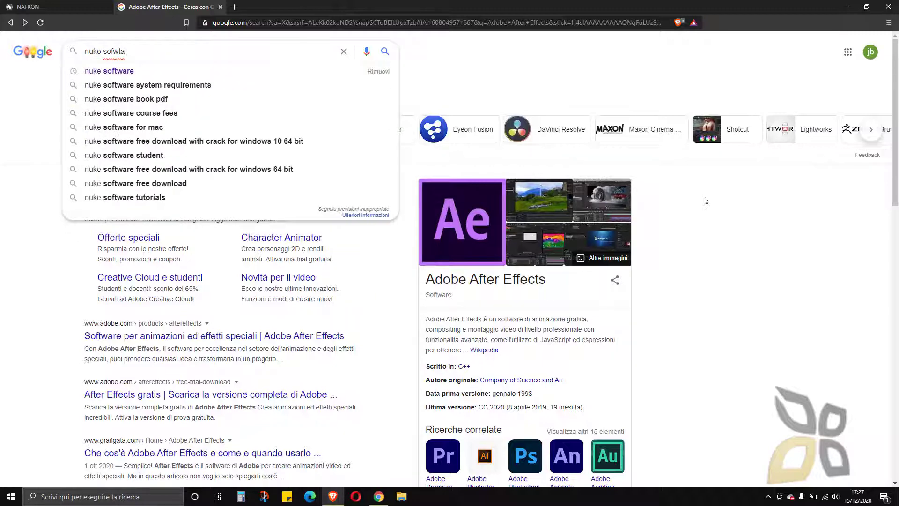
{"action": "key", "text": "BackSpace"}
{"action": "key", "text": "BackSpace"}
{"action": "type", "text": "tware"}
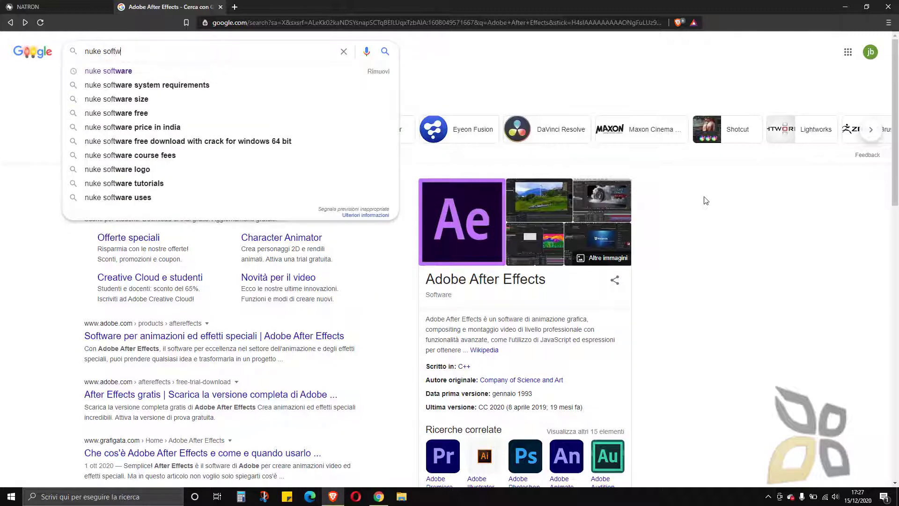
{"action": "key", "text": "Return"}
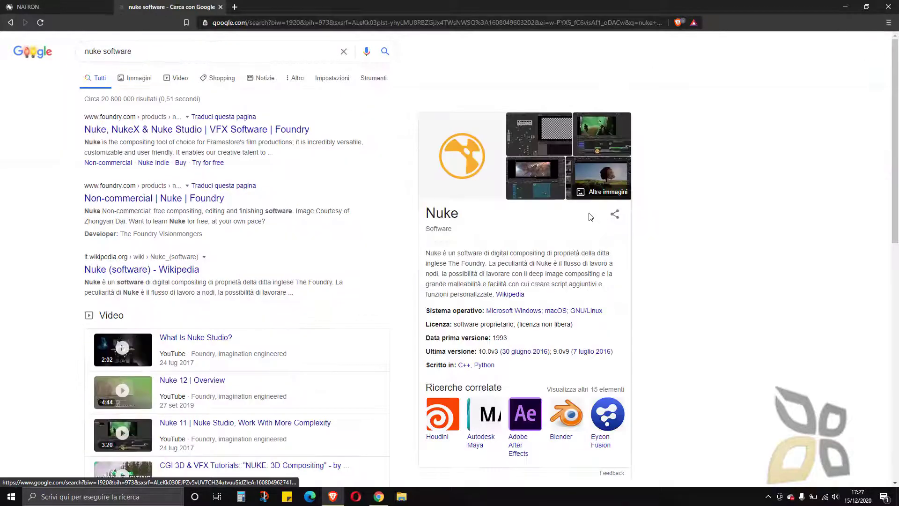
- Preview the NUKE STUDIO image in image results, then close the Google tab
{"action": "left_click", "coordinate": [147, 83]}
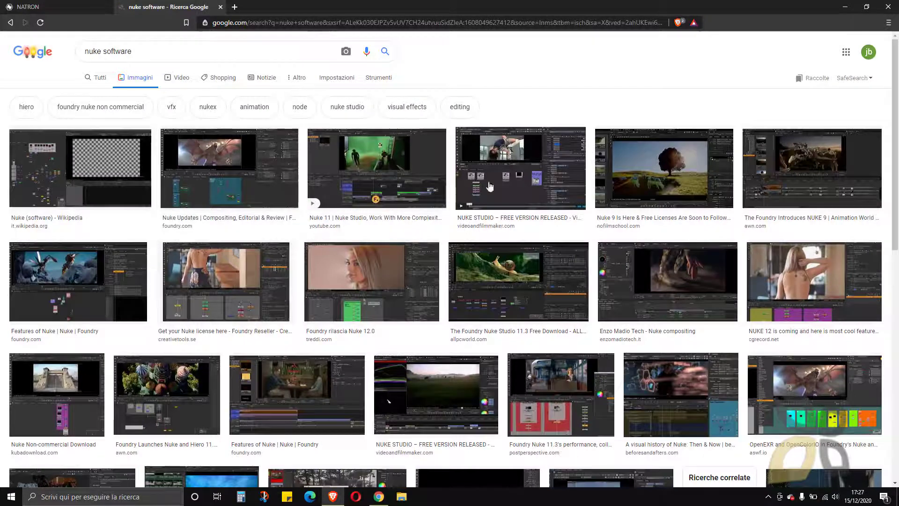
{"action": "left_click", "coordinate": [491, 186]}
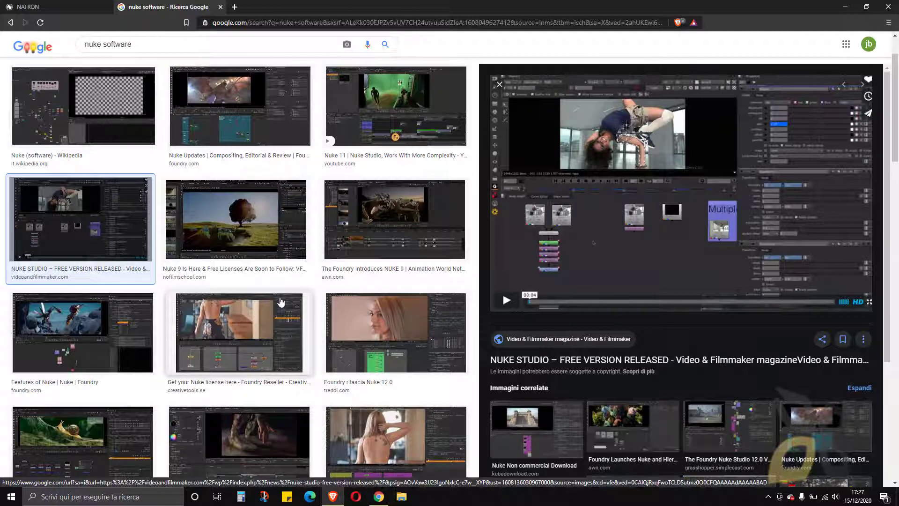
{"action": "left_click", "coordinate": [219, 7]}
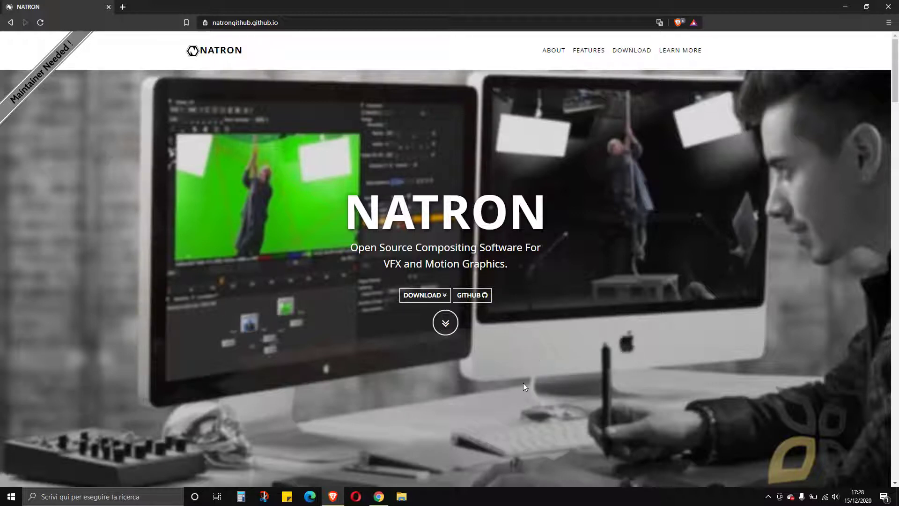
- Search for 'jbdtube' from the address bar, replacing the Natron site URL
{"action": "left_click", "coordinate": [300, 21]}
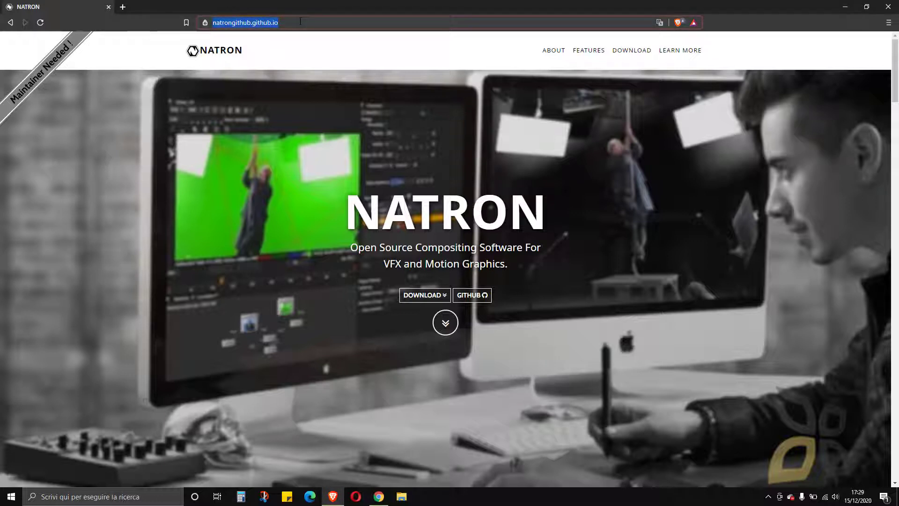
{"action": "type", "text": "jbdtube"}
{"action": "key", "text": "Return"}
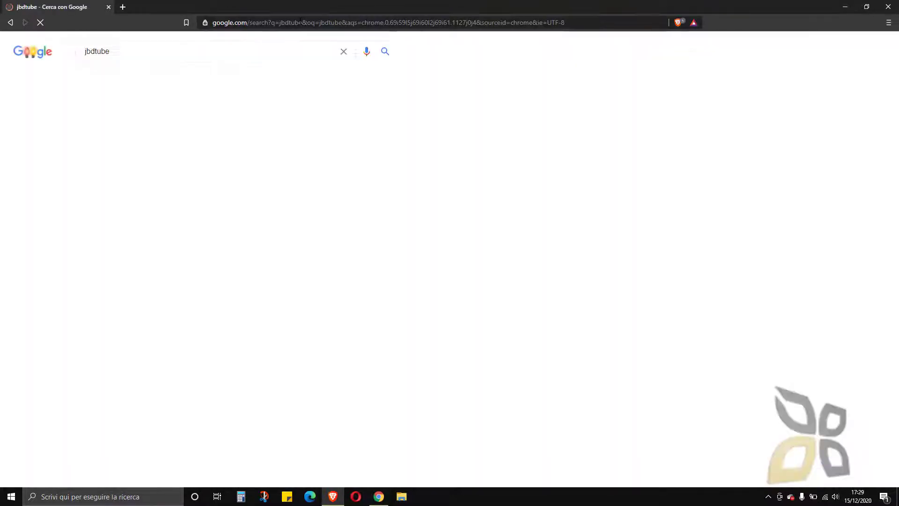
- Open the jbdtube YouTube channel result and scroll through its Playlist tab
{"action": "left_click", "coordinate": [120, 129]}
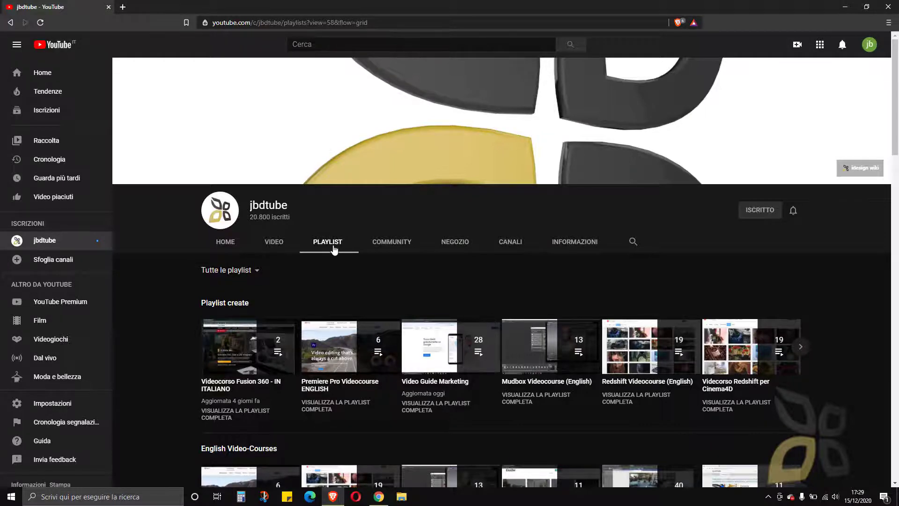
{"action": "scroll", "coordinate": [340, 237], "scroll_direction": "down", "scroll_amount": 1}
{"action": "scroll", "coordinate": [240, 285], "scroll_direction": "down", "scroll_amount": 3}
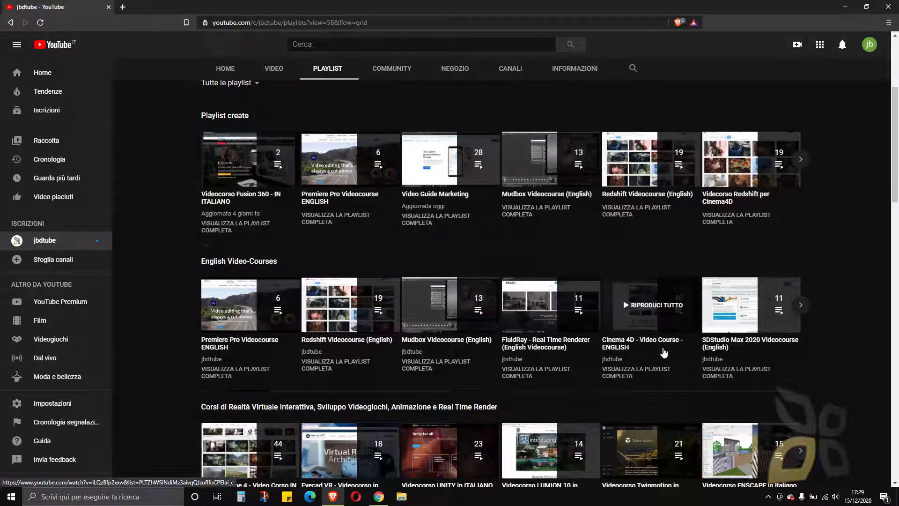
{"action": "left_click", "coordinate": [801, 307]}
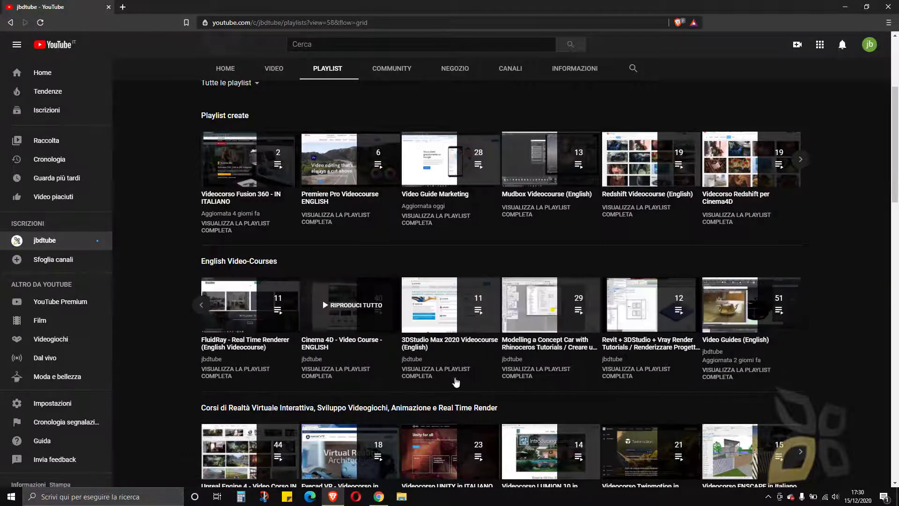
{"action": "left_click", "coordinate": [202, 305]}
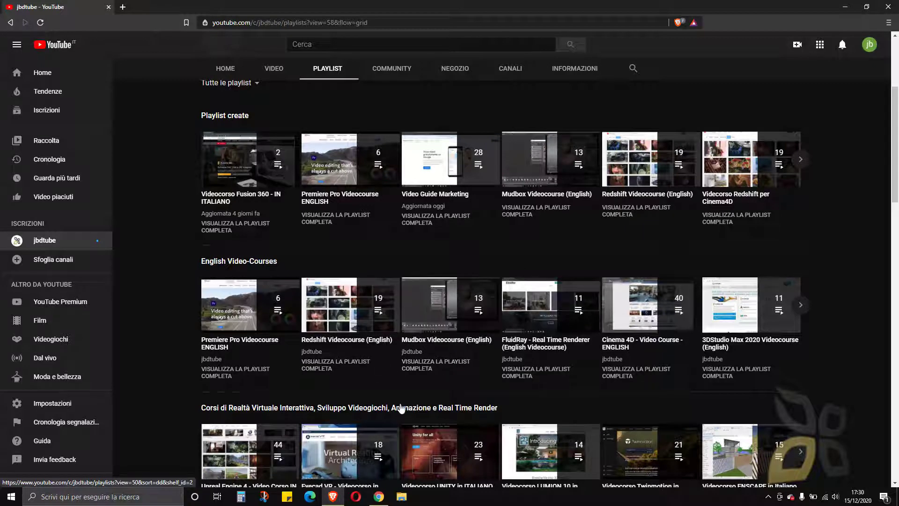
{"action": "scroll", "coordinate": [355, 392], "scroll_direction": "up", "scroll_amount": 2}
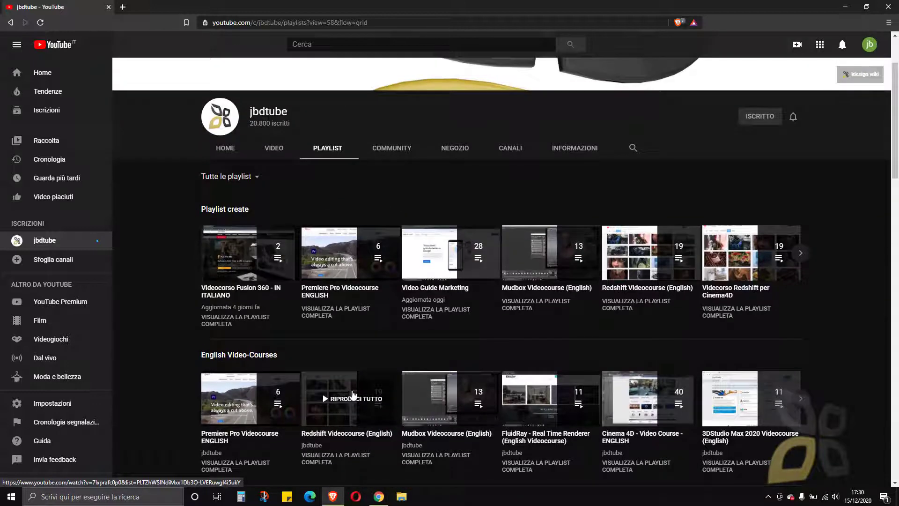
- View the jbdtube Community and Negozio store tabs, then its Video tab uploads
{"action": "left_click", "coordinate": [378, 150]}
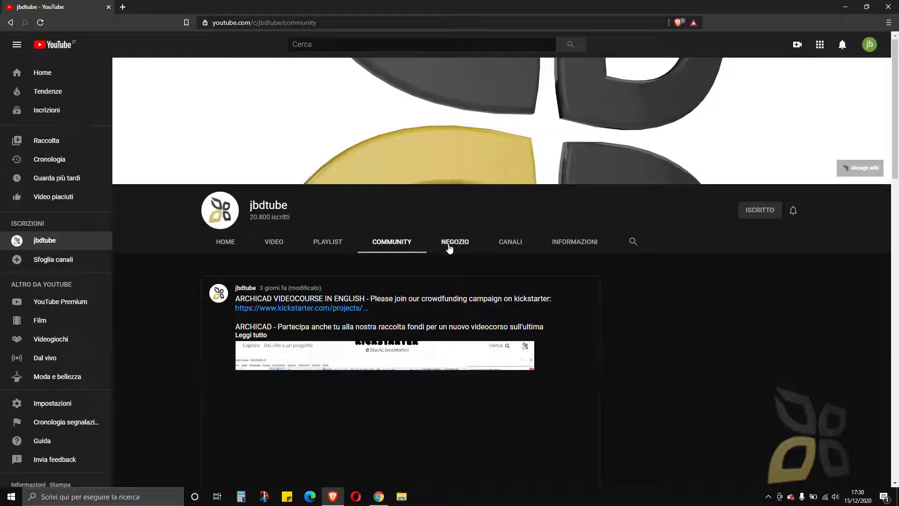
{"action": "left_click", "coordinate": [458, 242]}
{"action": "scroll", "coordinate": [553, 312], "scroll_direction": "down", "scroll_amount": 6}
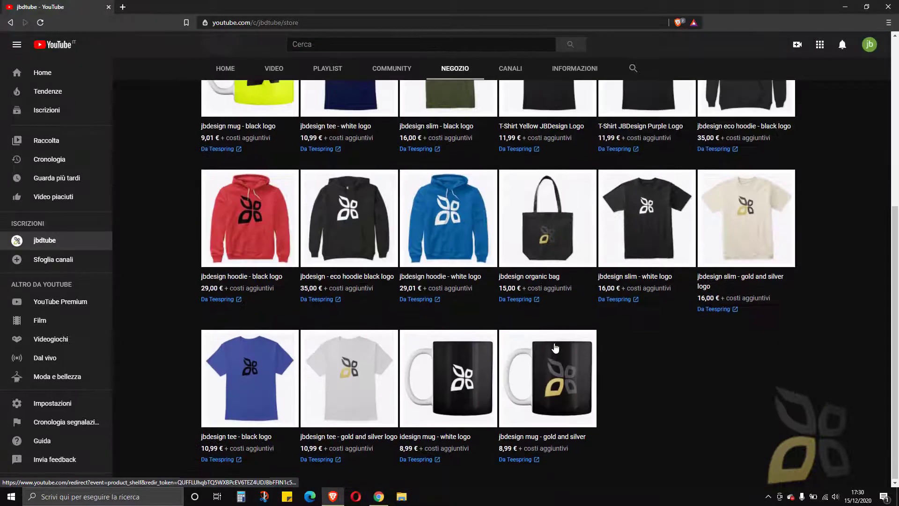
{"action": "scroll", "coordinate": [290, 234], "scroll_direction": "up", "scroll_amount": 4}
{"action": "left_click", "coordinate": [273, 149]}
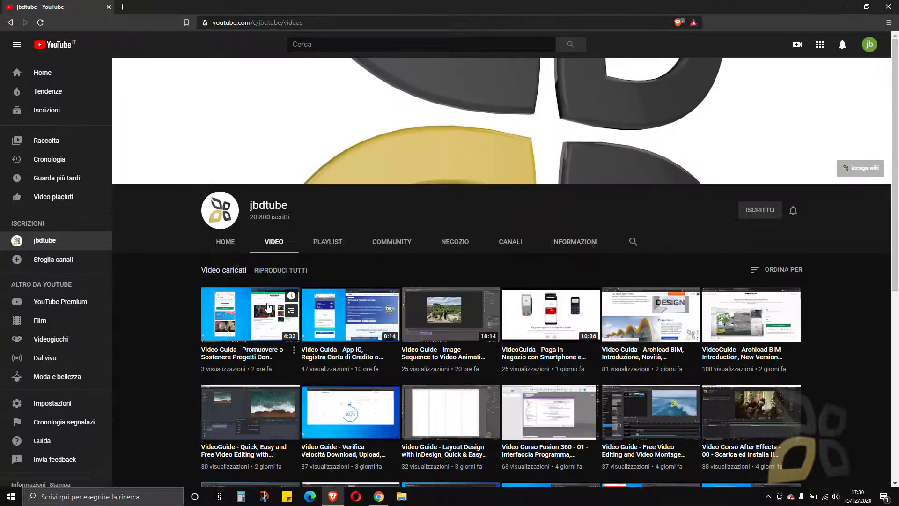